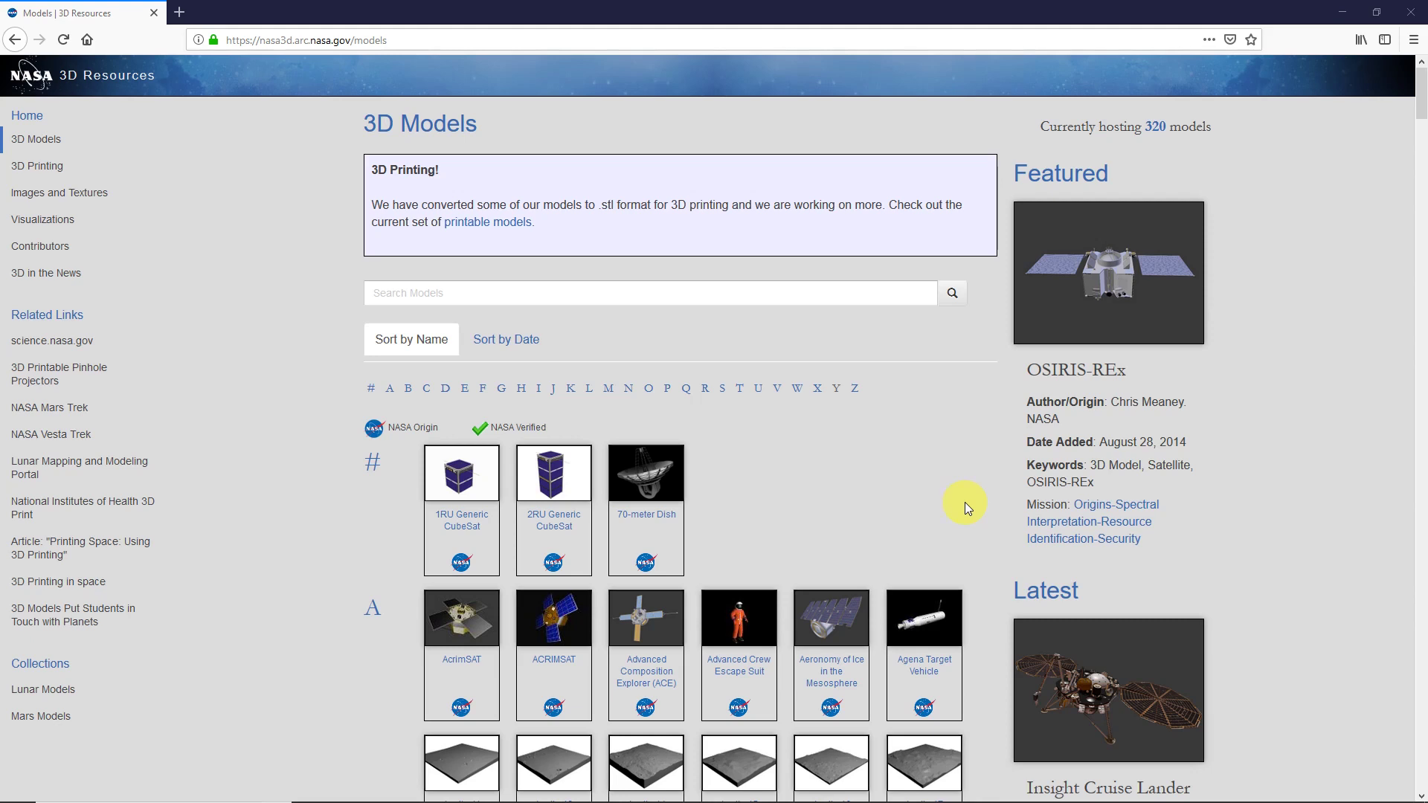
Step: Jump to the E section of the NASA 3D Resources models list
left_click(463, 394)
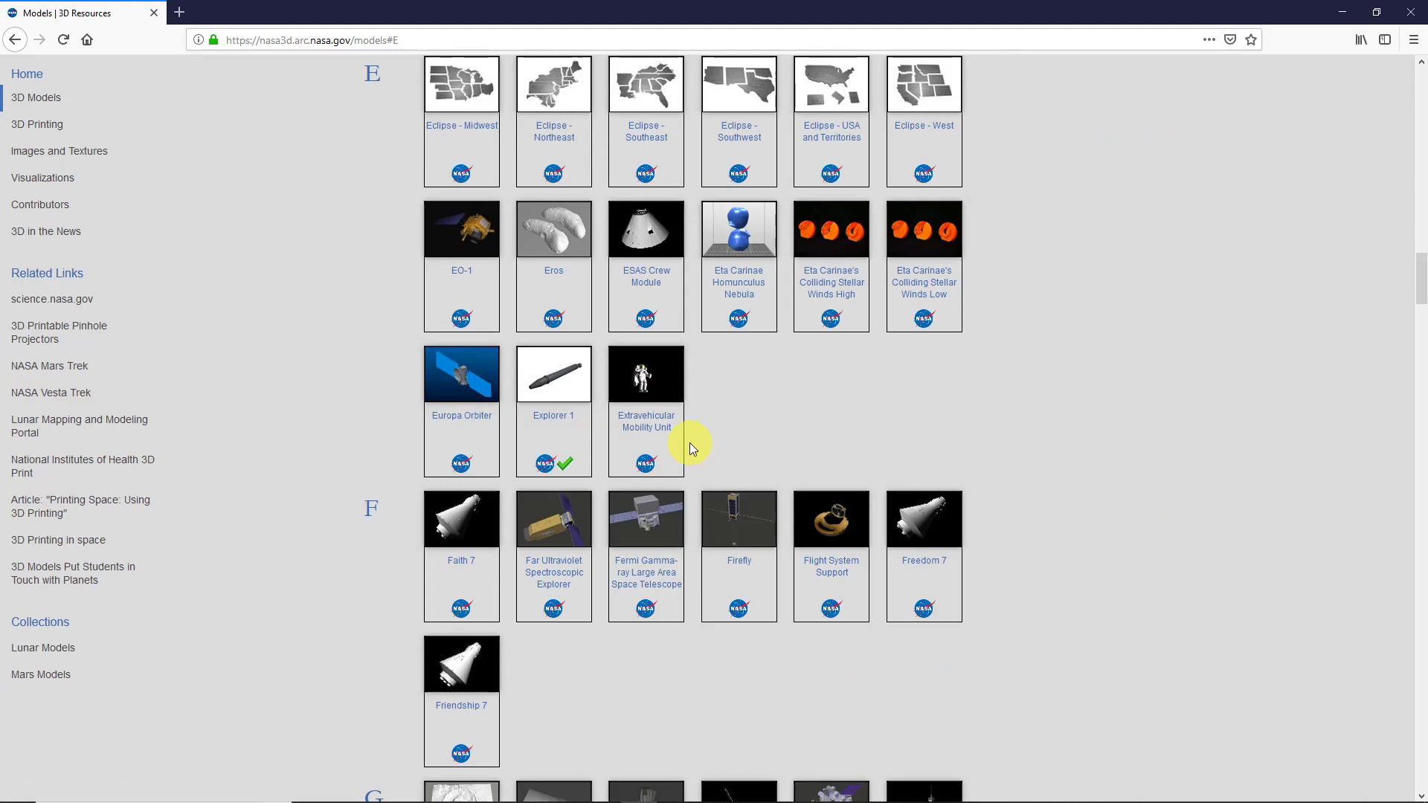
Step: Minimize Firefox and bring the Creo Parametric window back up
left_click(1340, 13)
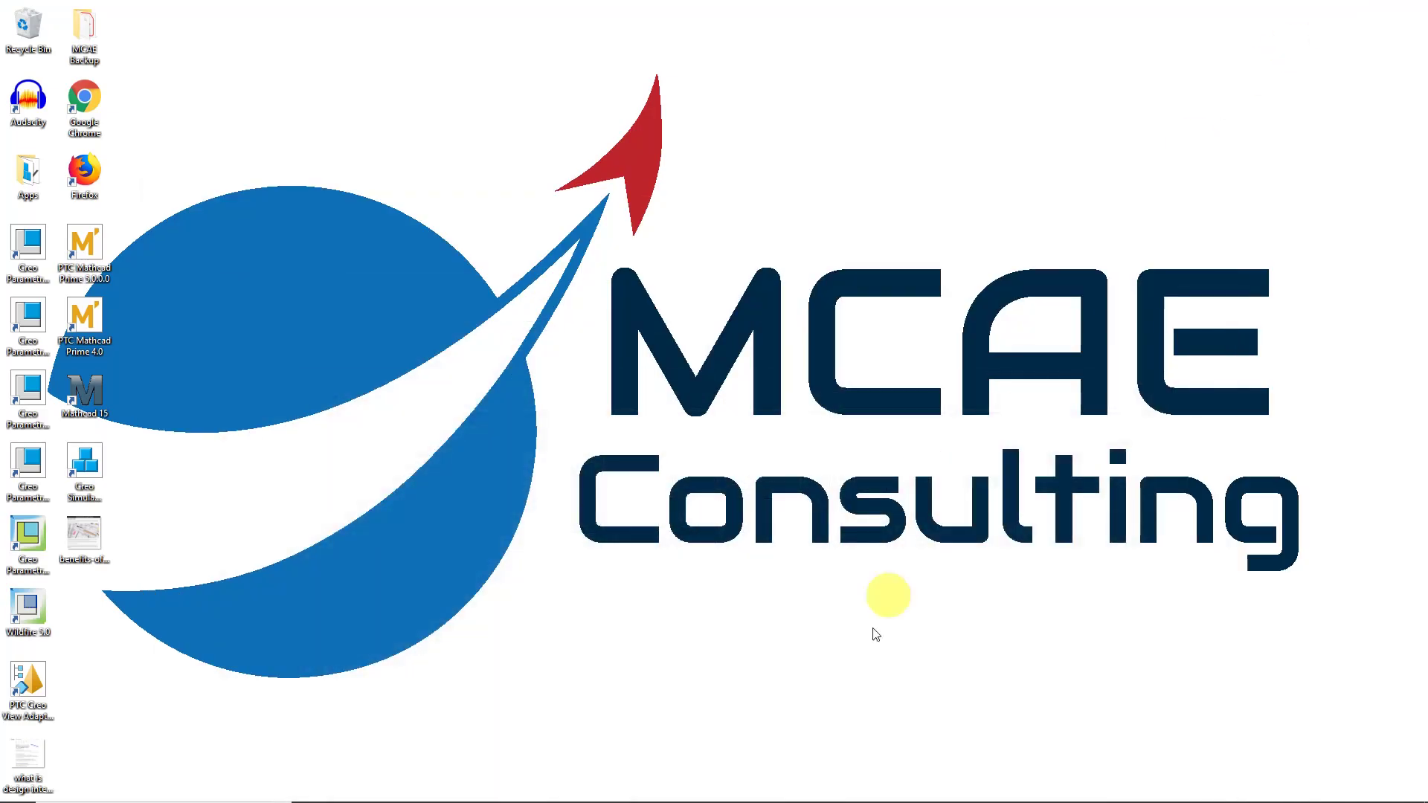
left_click(784, 788)
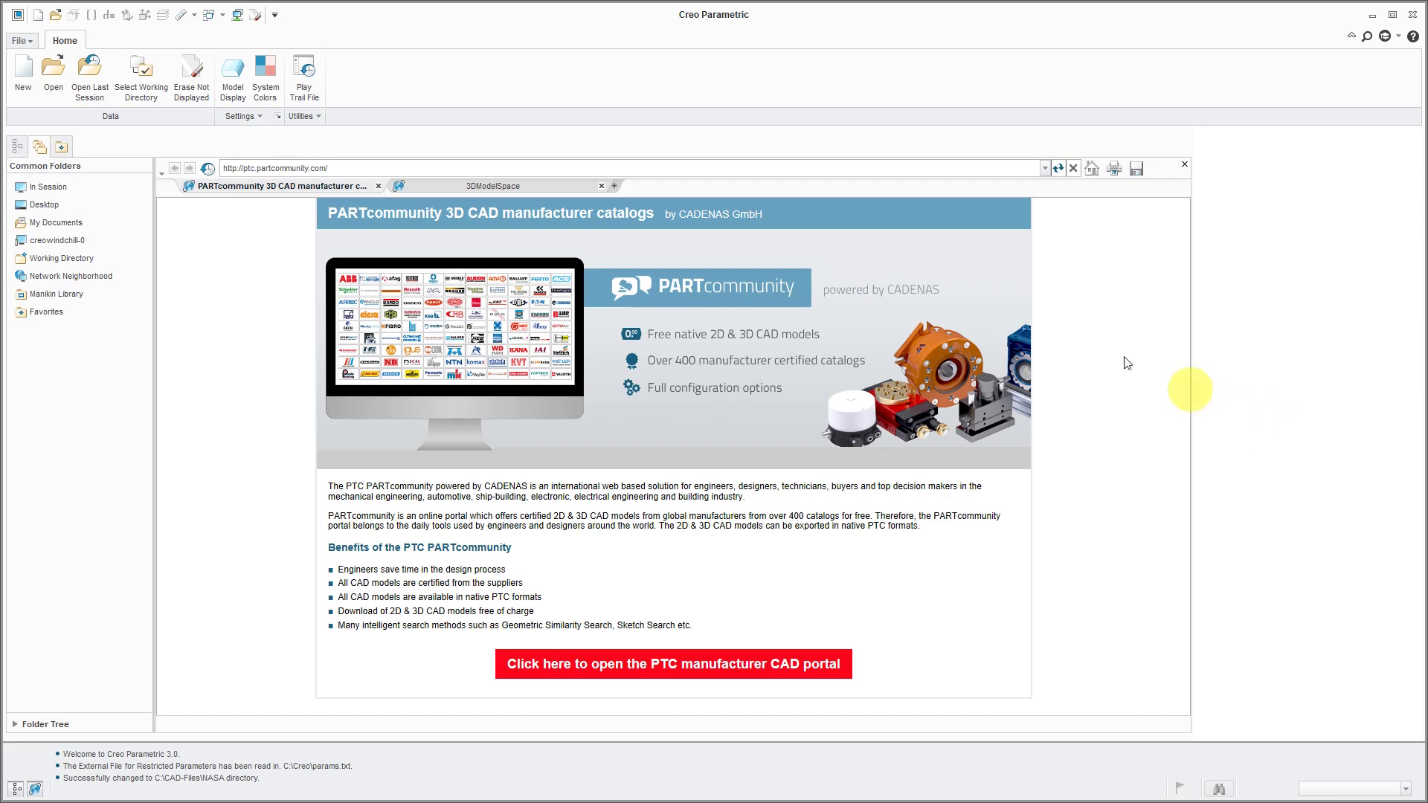
Step: Browse into the EMU folder and set the file type to All Files (*) to reveal EMU.obj
left_click(57, 83)
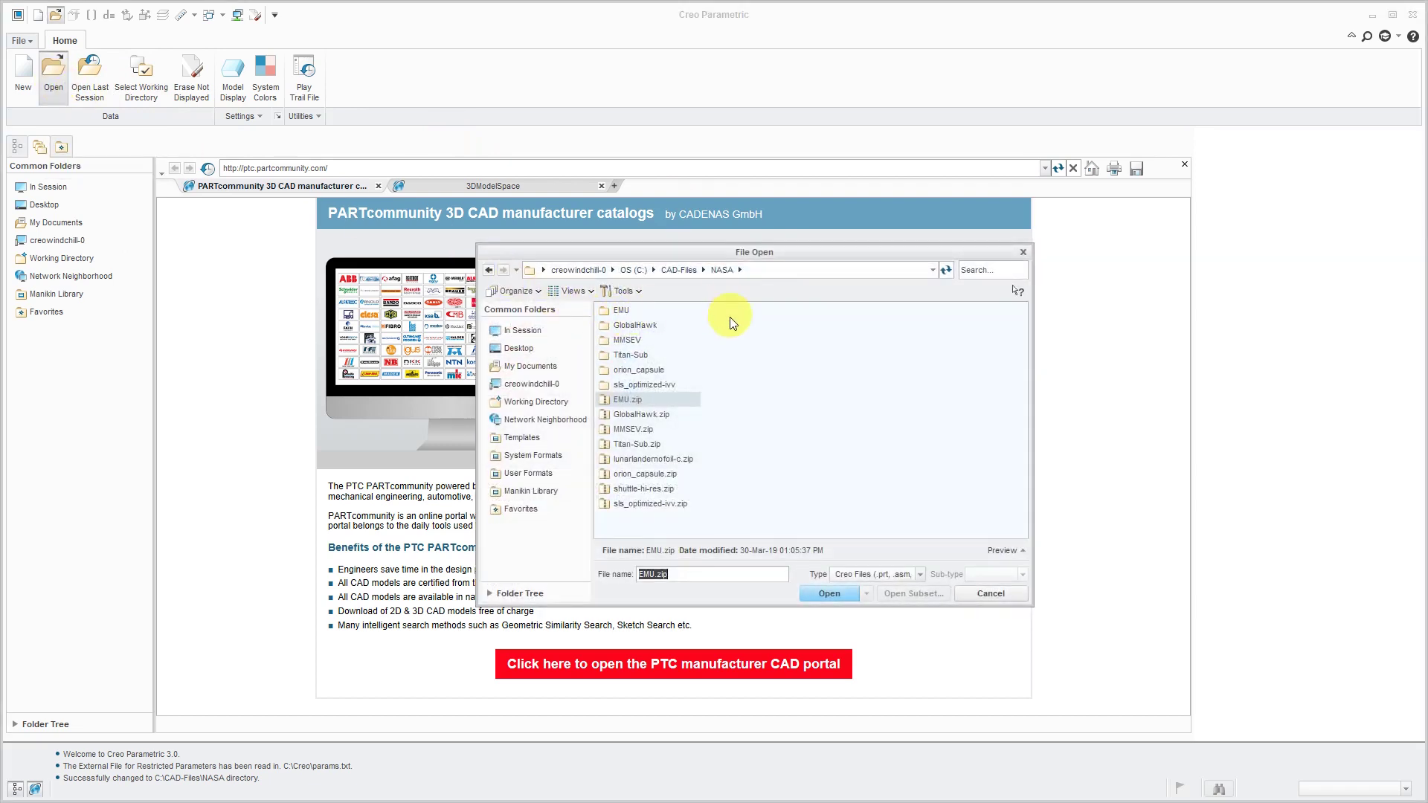
double_click(621, 310)
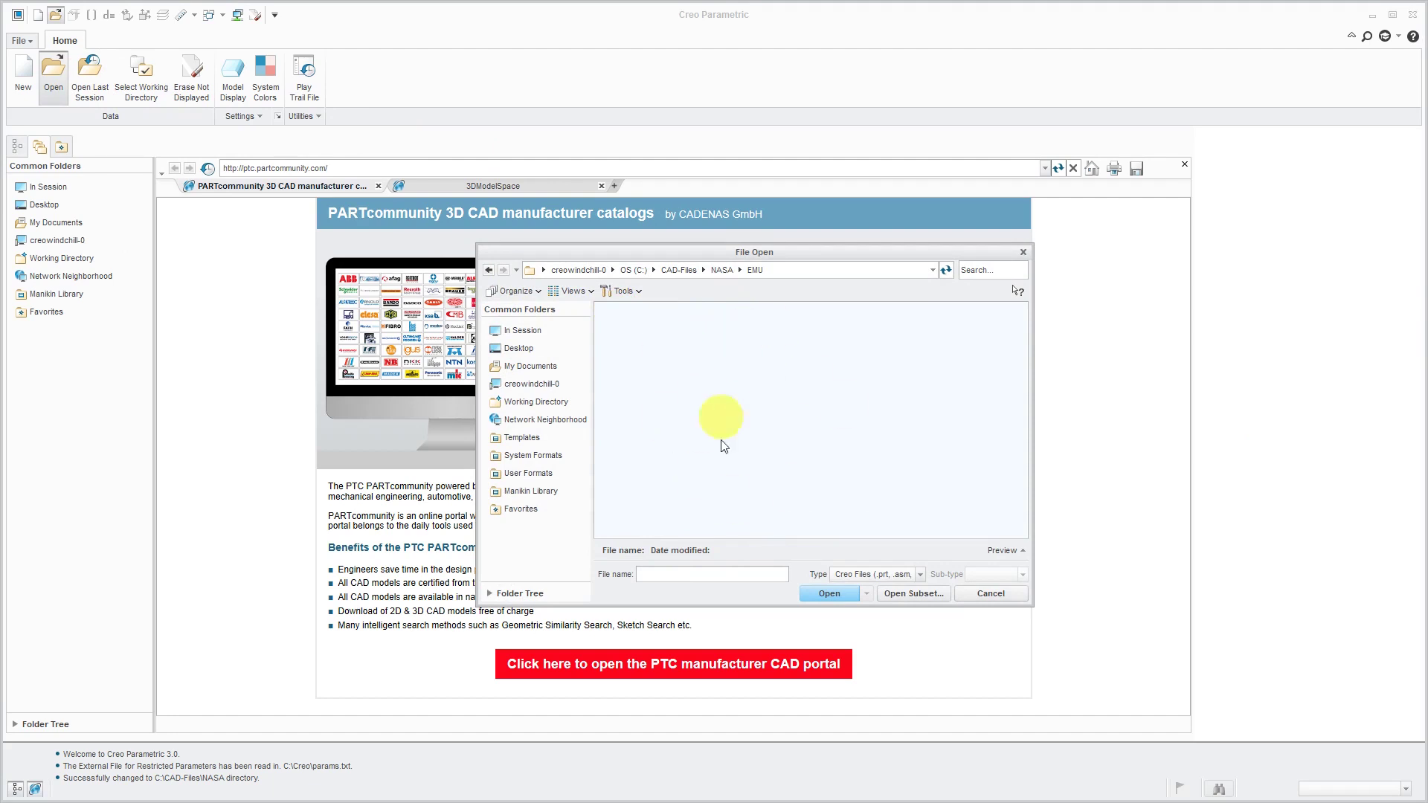
left_click(920, 575)
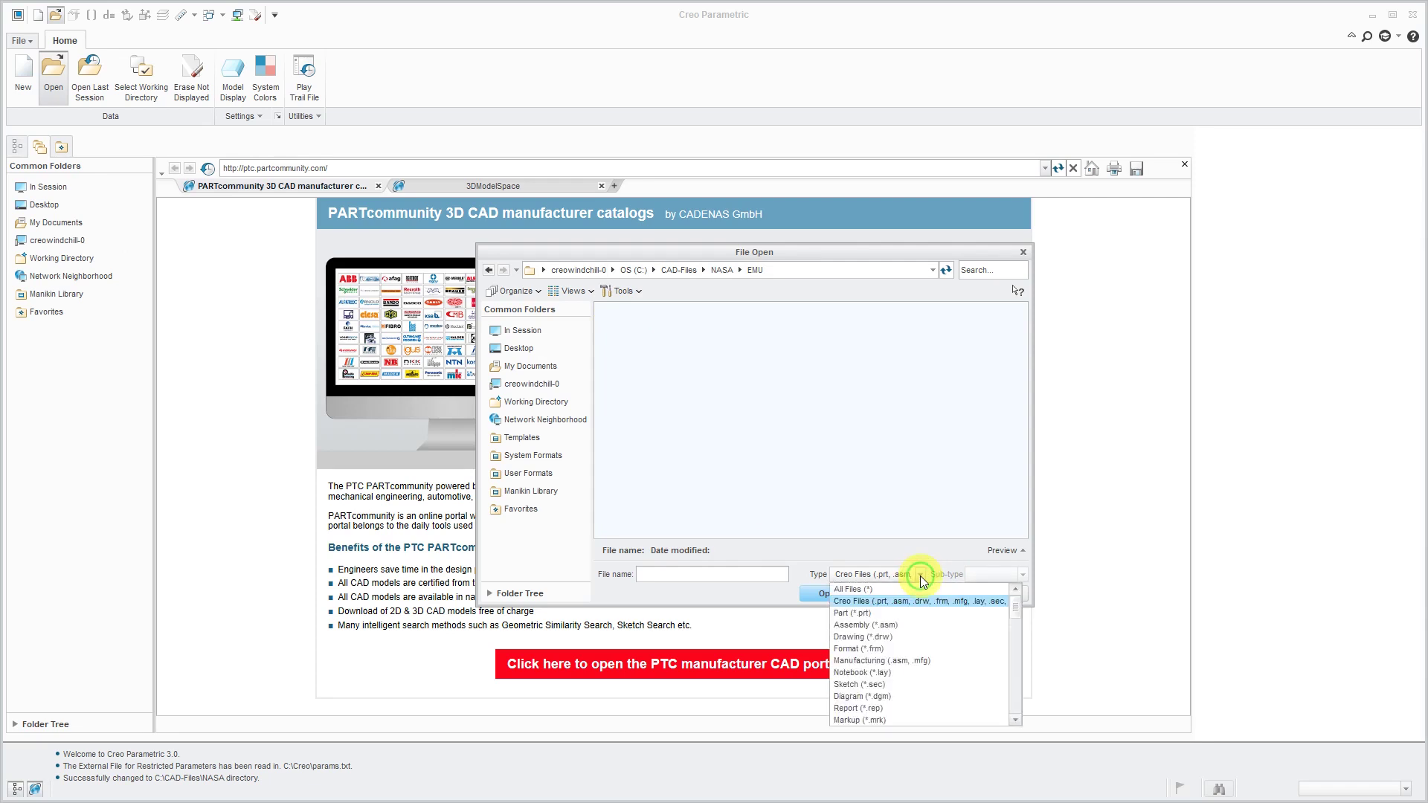
left_click(874, 591)
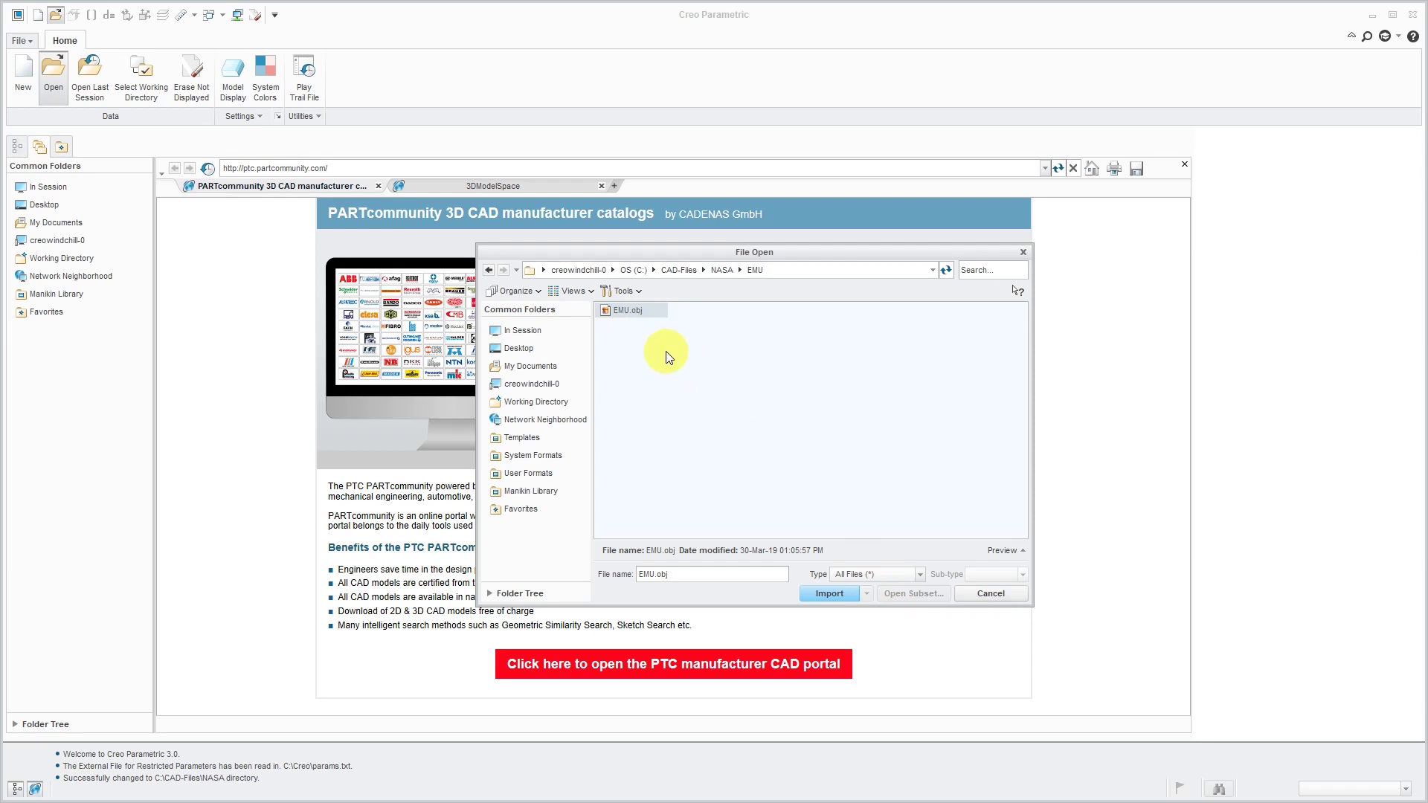
Step: Import EMU.obj as new model EMU with Use templates enabled
left_click(829, 594)
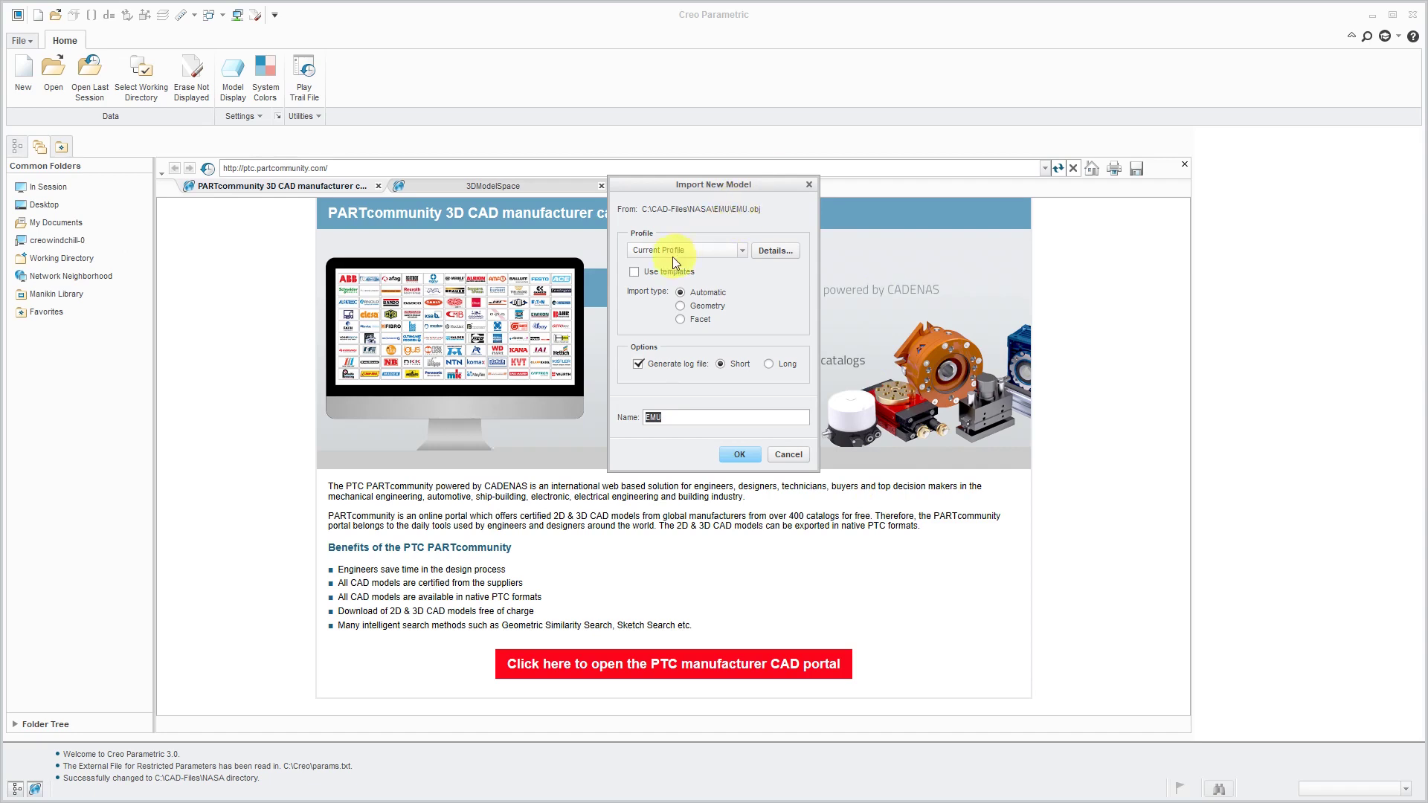
left_click(636, 274)
Step: Switch the import profile's part template to mcae_part_metric_mbd and disable Generate log file
left_click(780, 252)
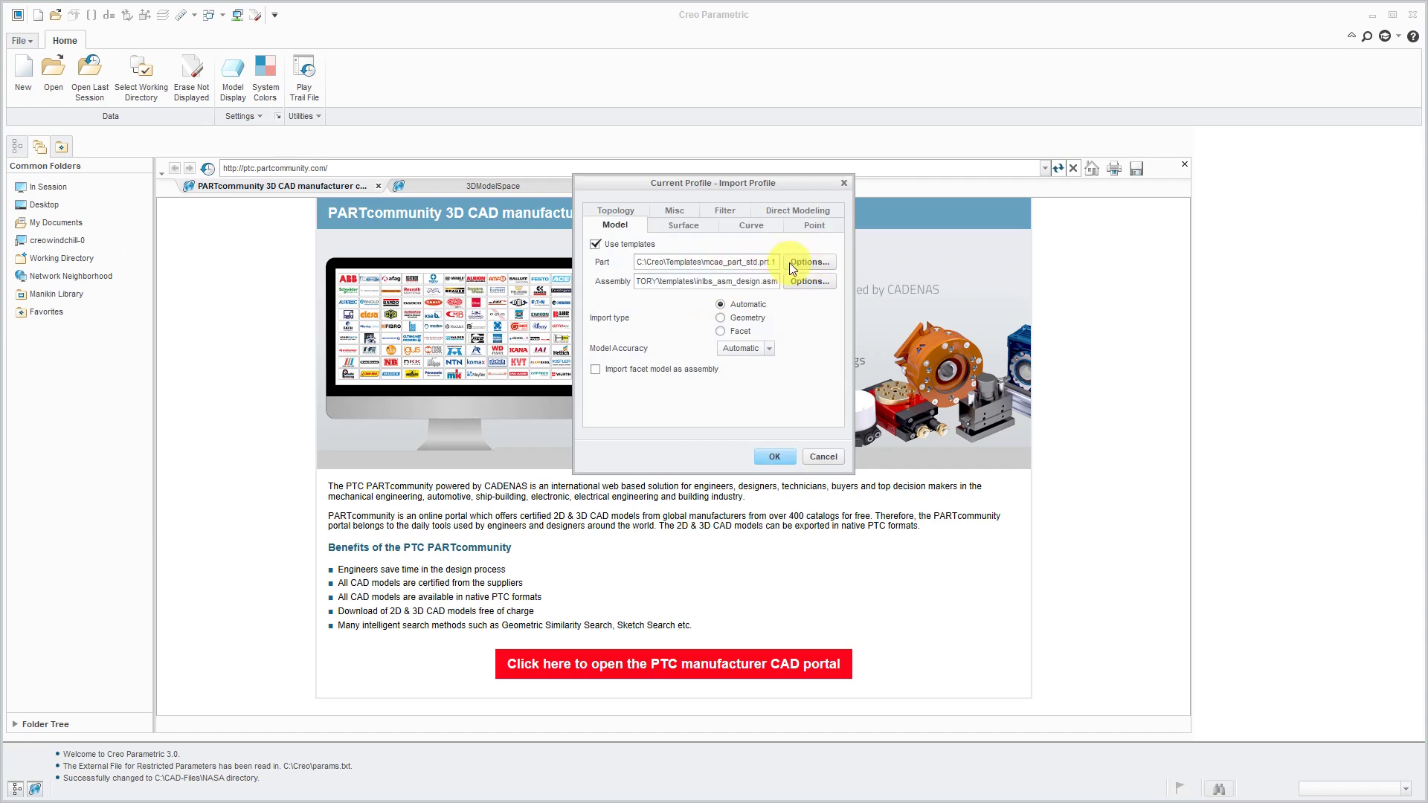
left_click(806, 262)
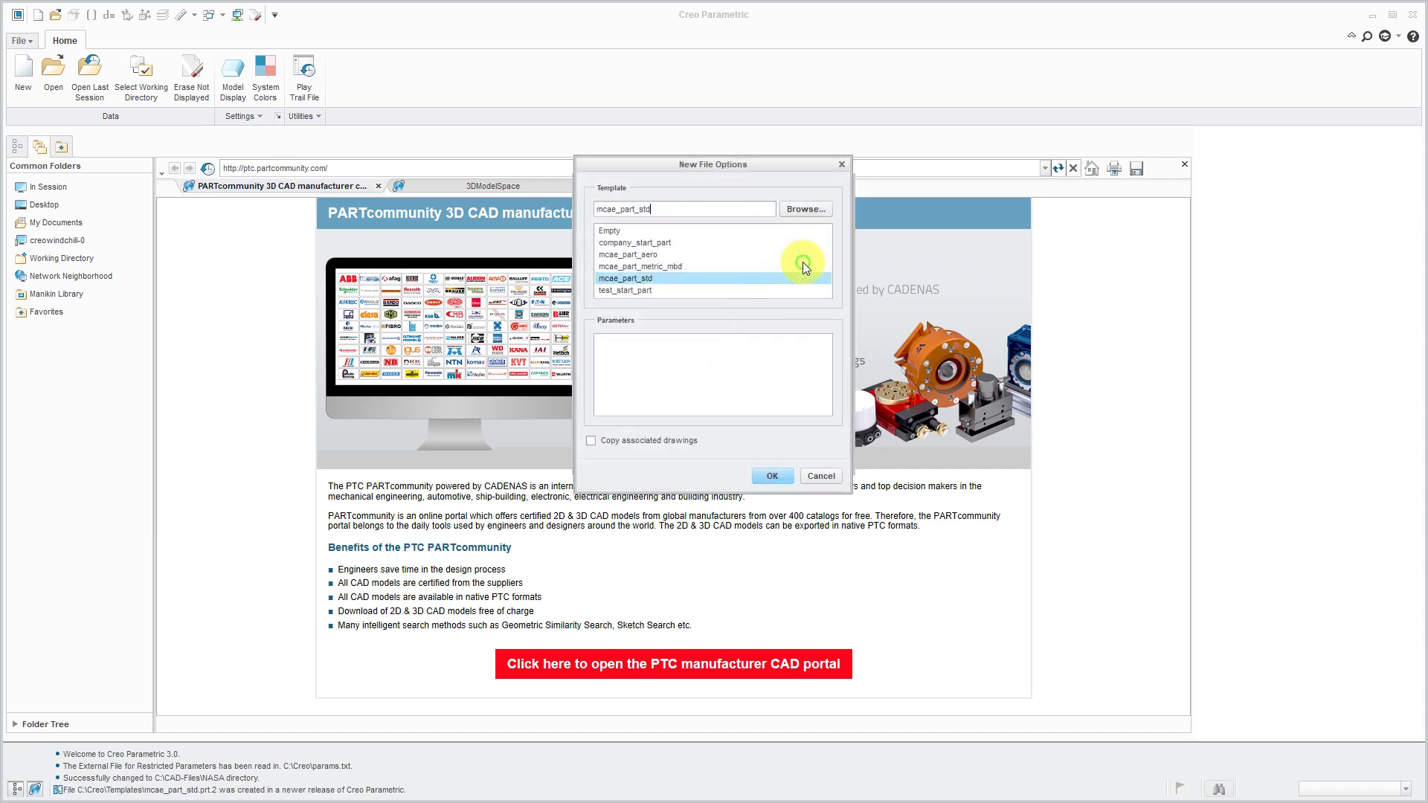
left_click(668, 267)
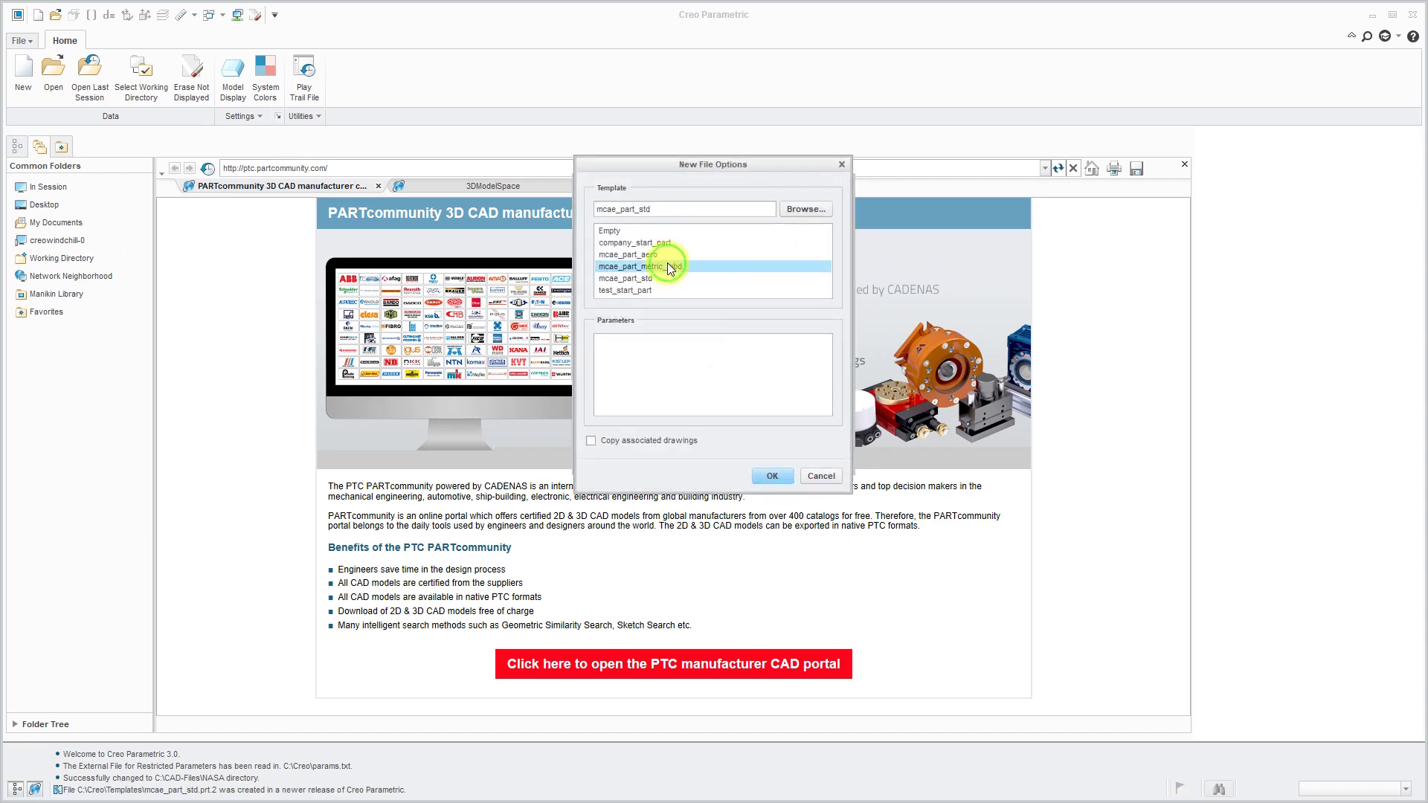
left_click(770, 477)
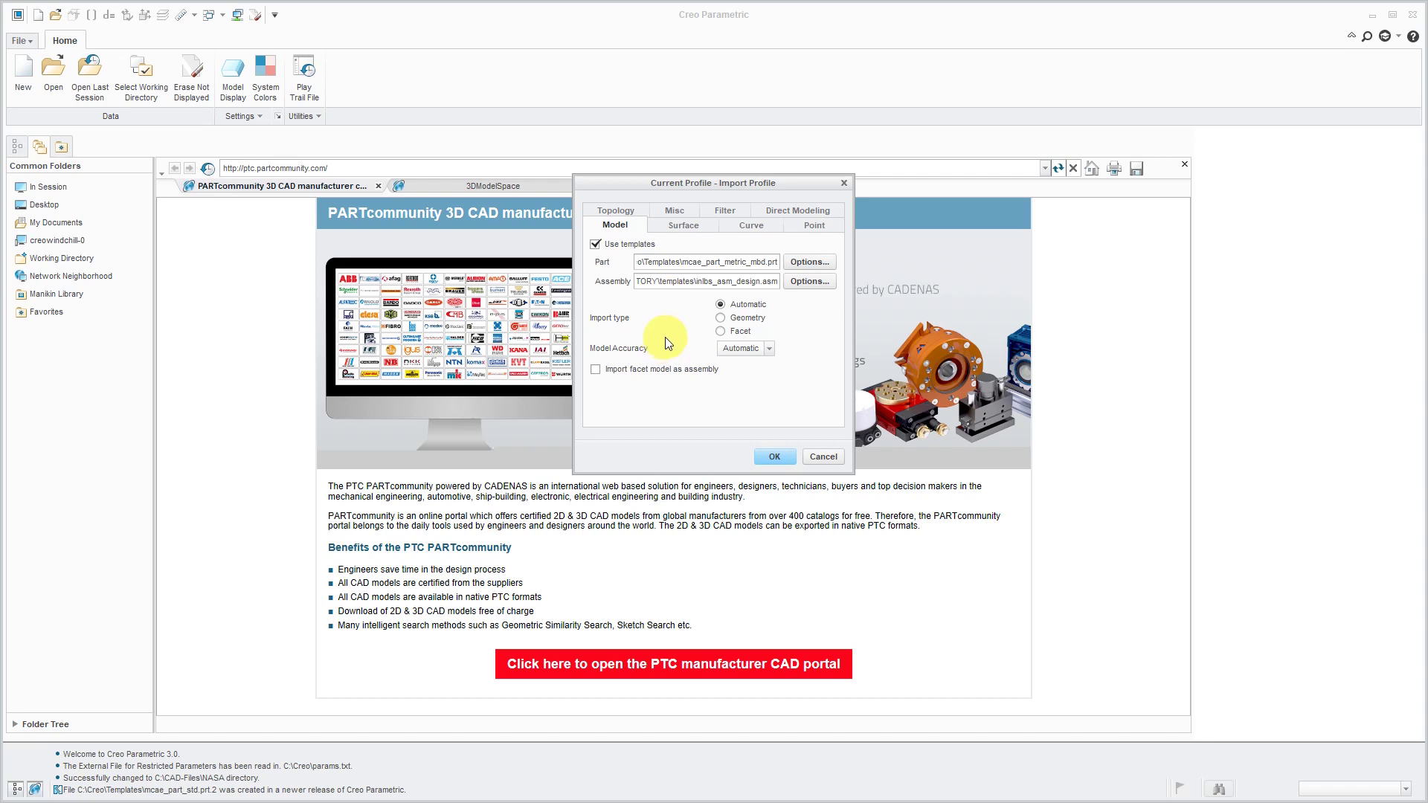
left_click(774, 458)
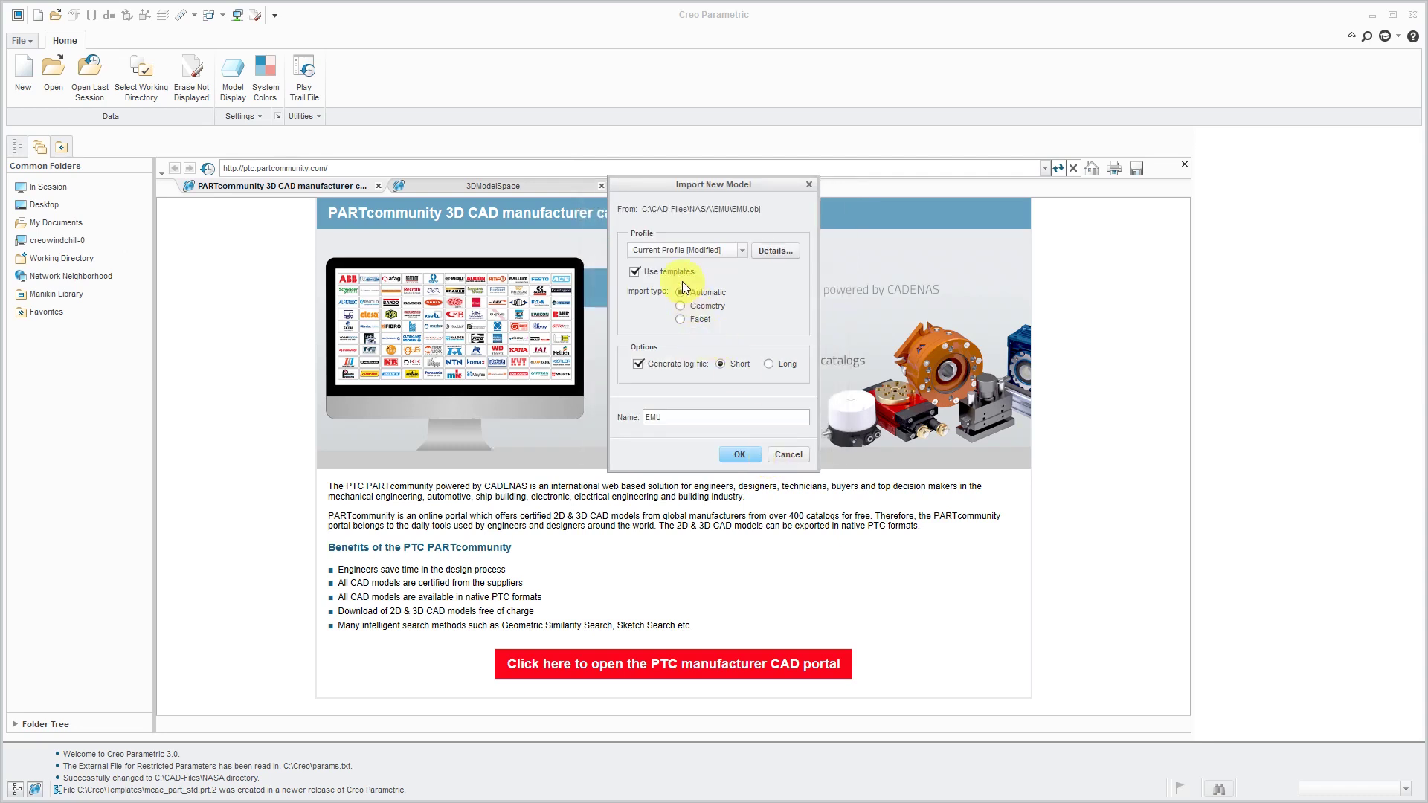
left_click(638, 364)
Step: Run the EMU import, then spin and pan the astronaut into full side view
left_click(739, 455)
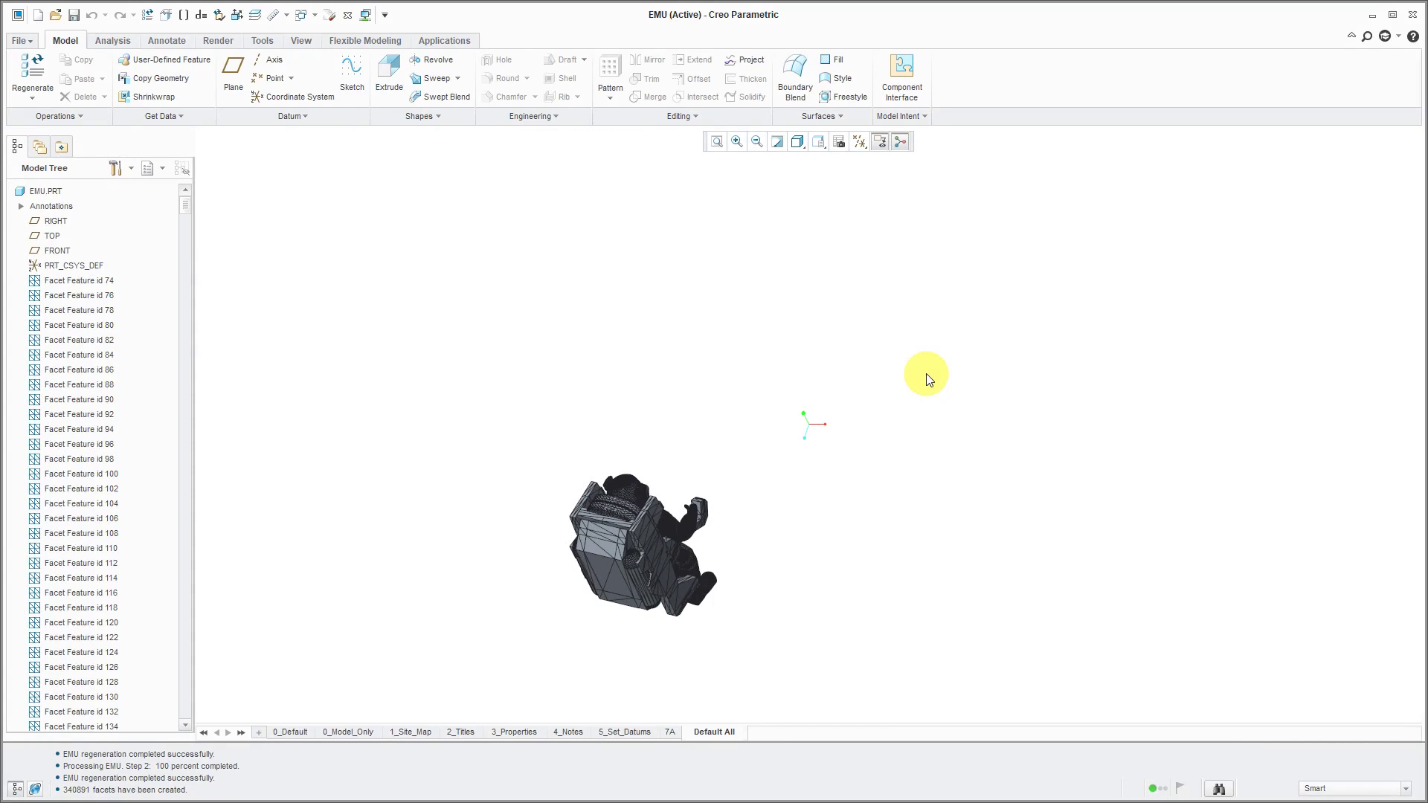
scroll(644, 587, "down", 5)
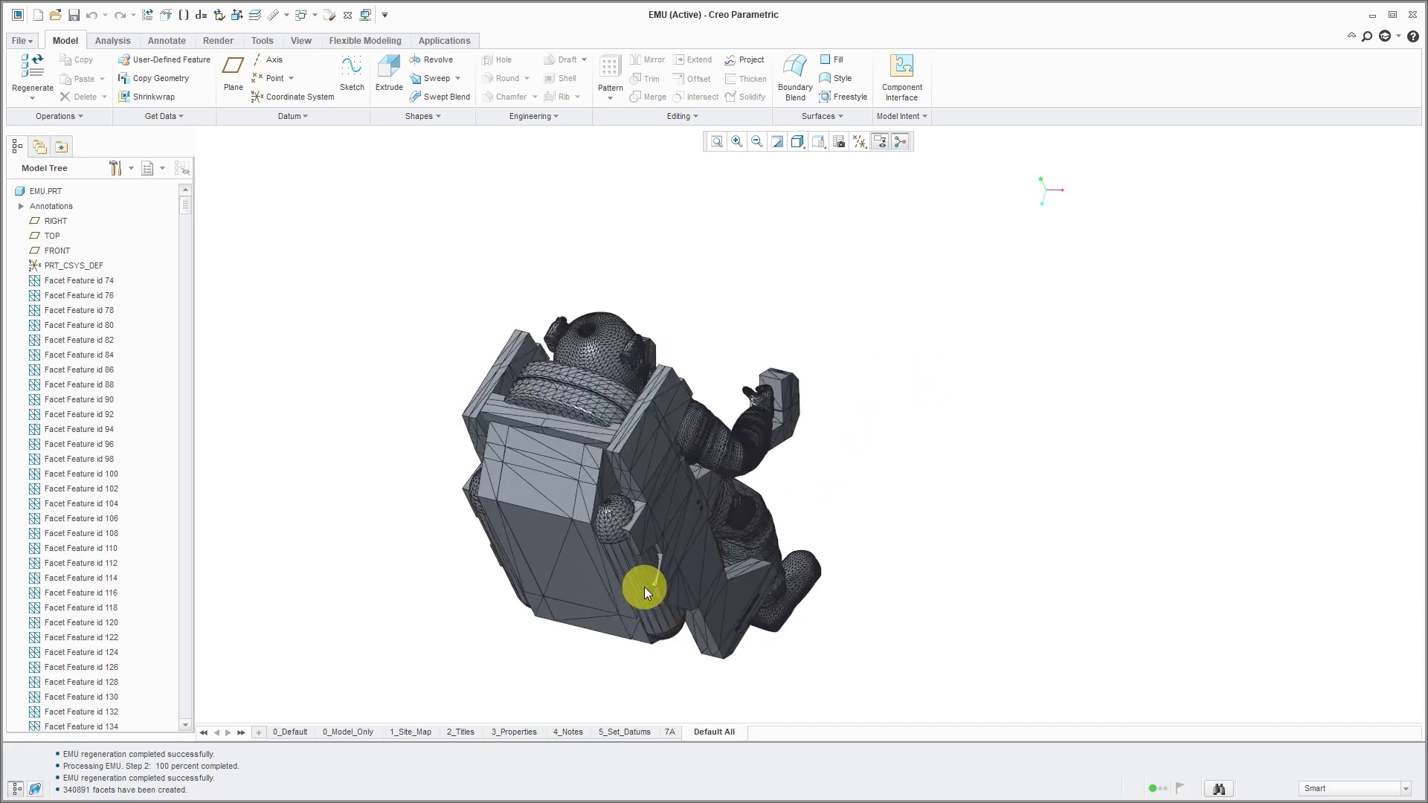
middle_click_drag(694, 499, 548, 487)
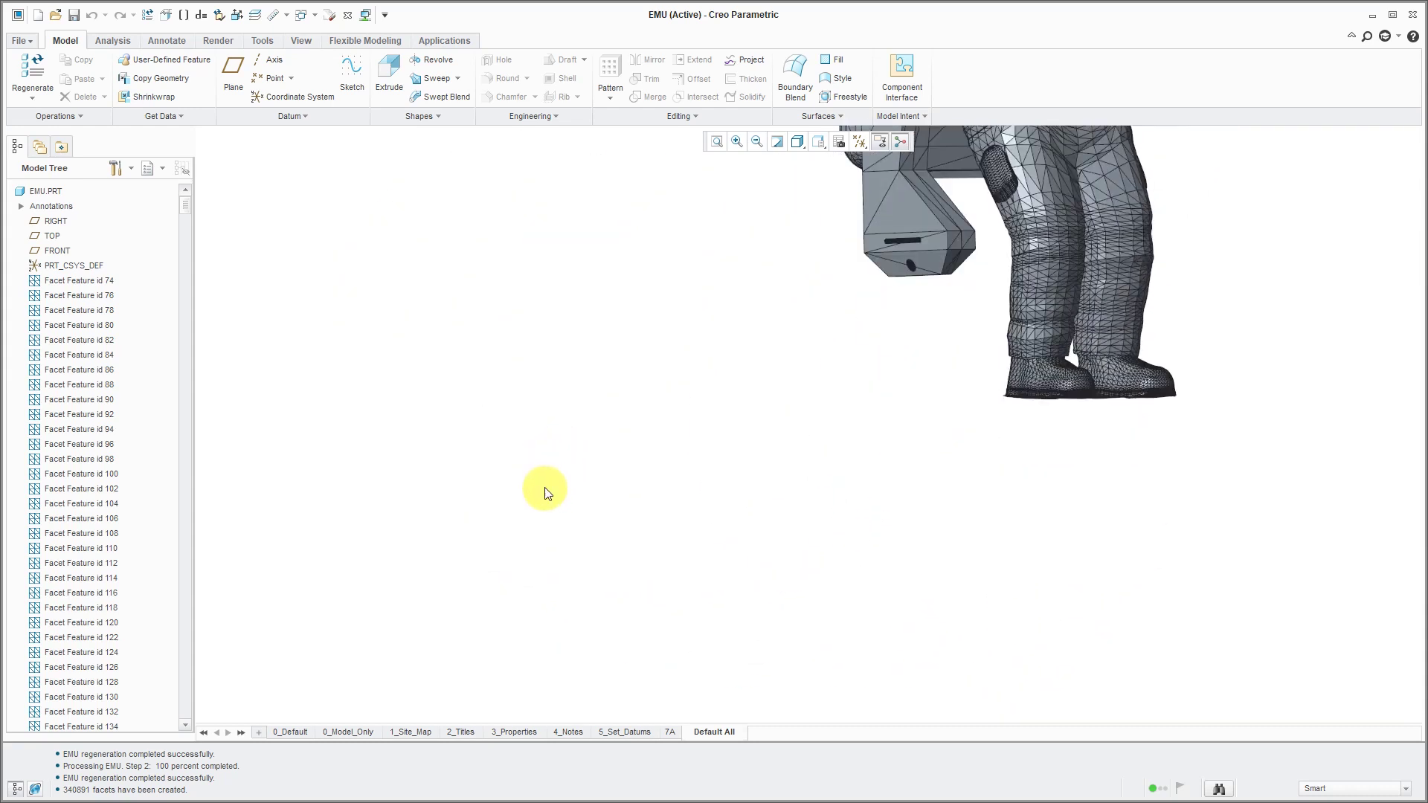
middle_click_drag(726, 421, 565, 647, "shift")
Step: Shift and zoom the view to inspect the faceted spacesuit mesh up close
key("alt+a")
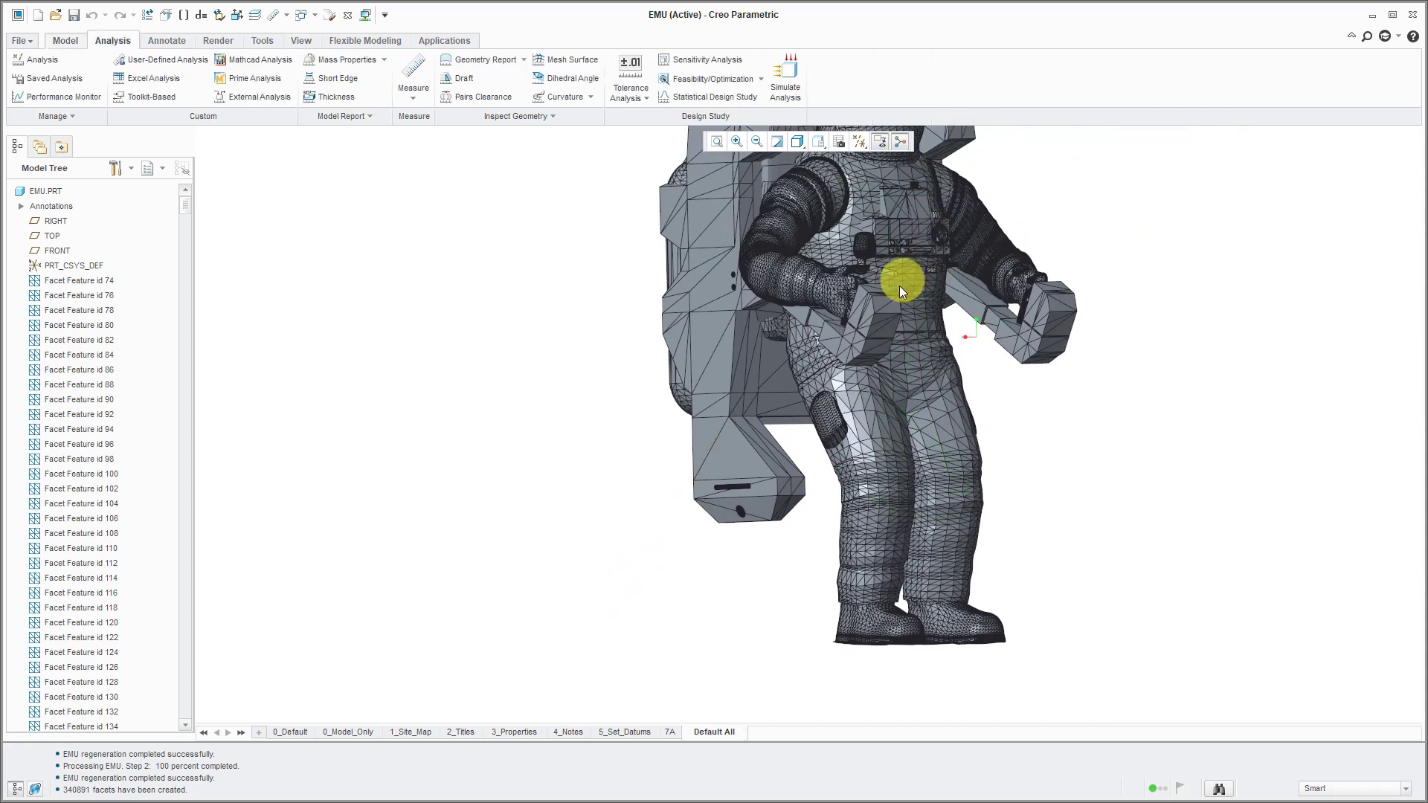
middle_click_drag(930, 243, 774, 389, "shift")
scroll(778, 390, "down", 3)
scroll(778, 389, "down", 2)
scroll(763, 465, "down", 3)
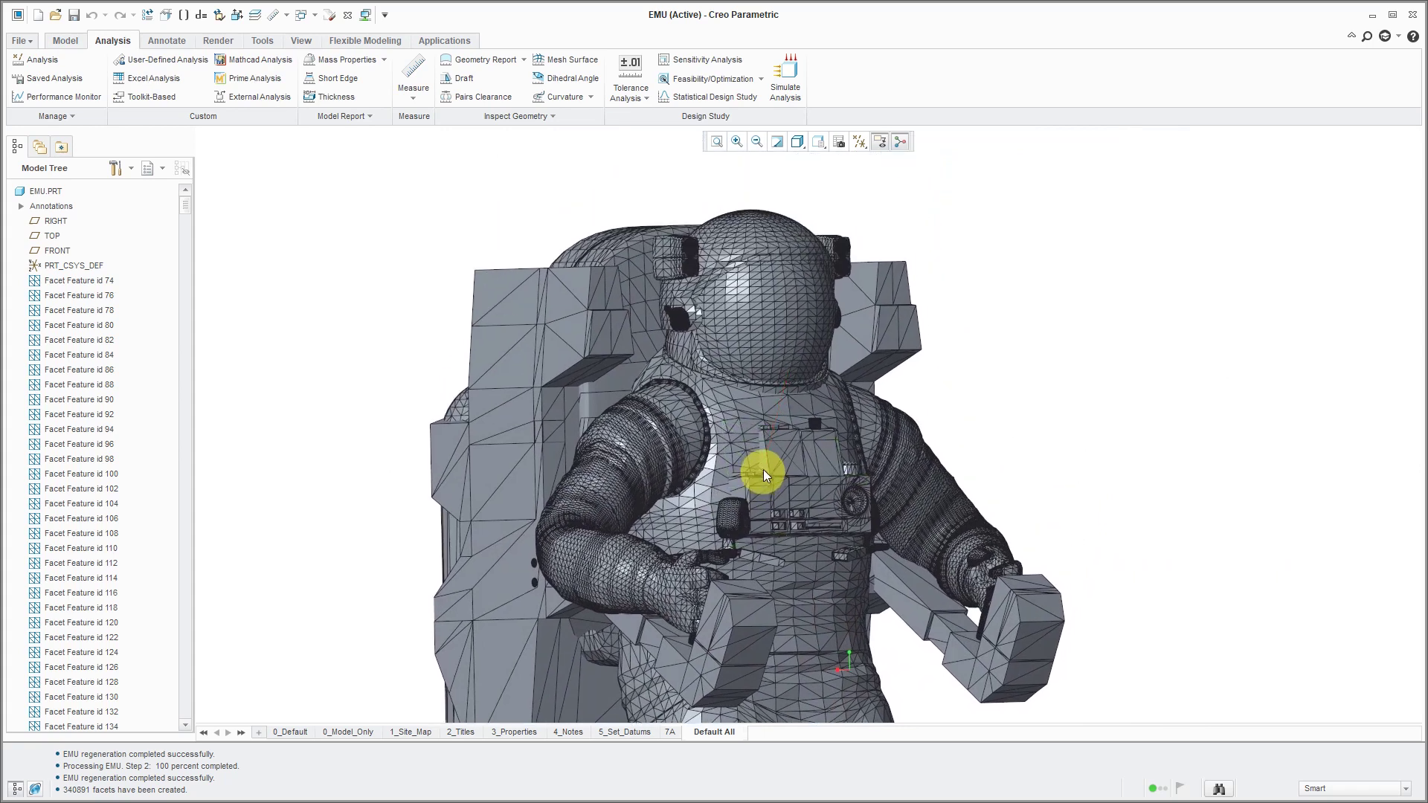
scroll(1136, 424, "up", 2)
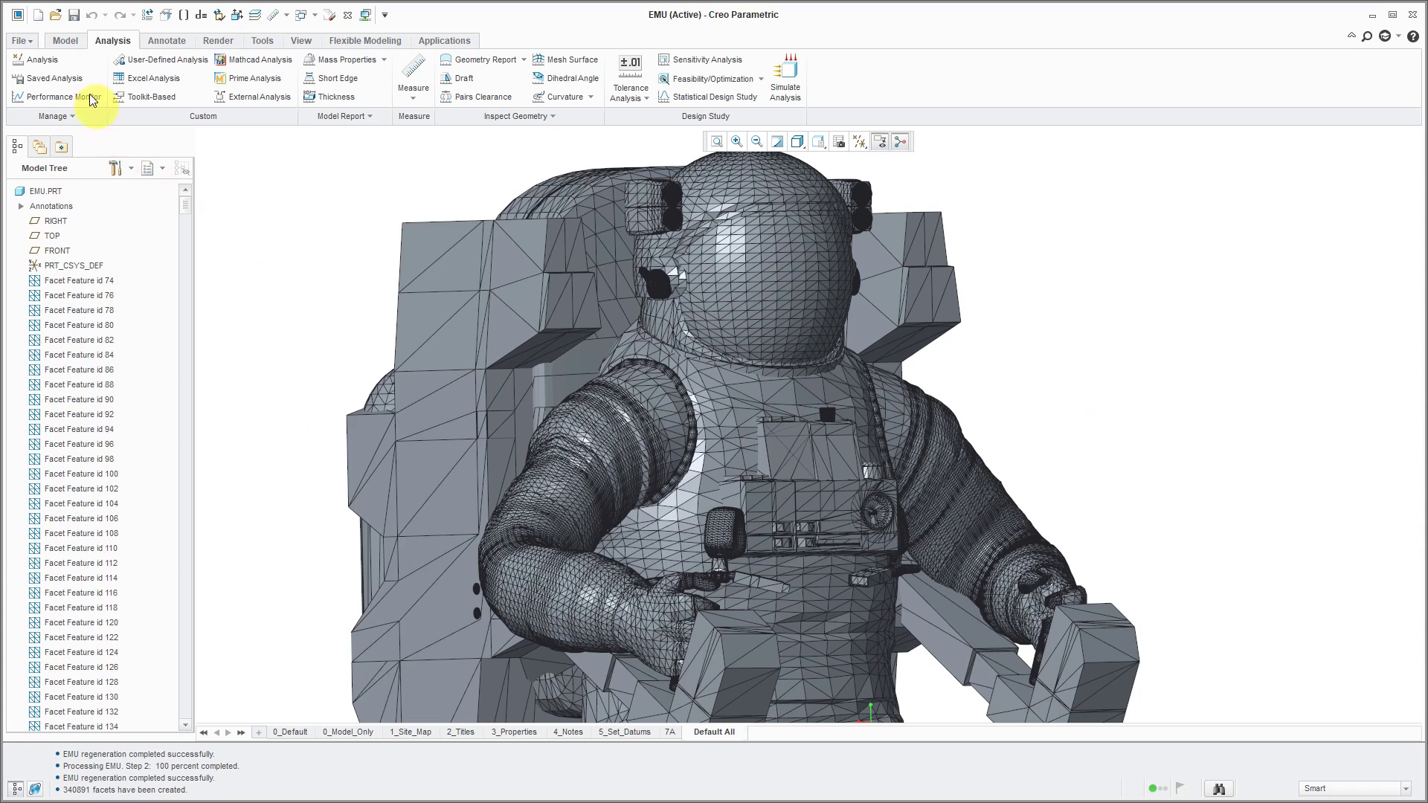
Step: Create new part EMU-NASA using the mcae_part_metric_mbd template instead of the default
left_click(40, 16)
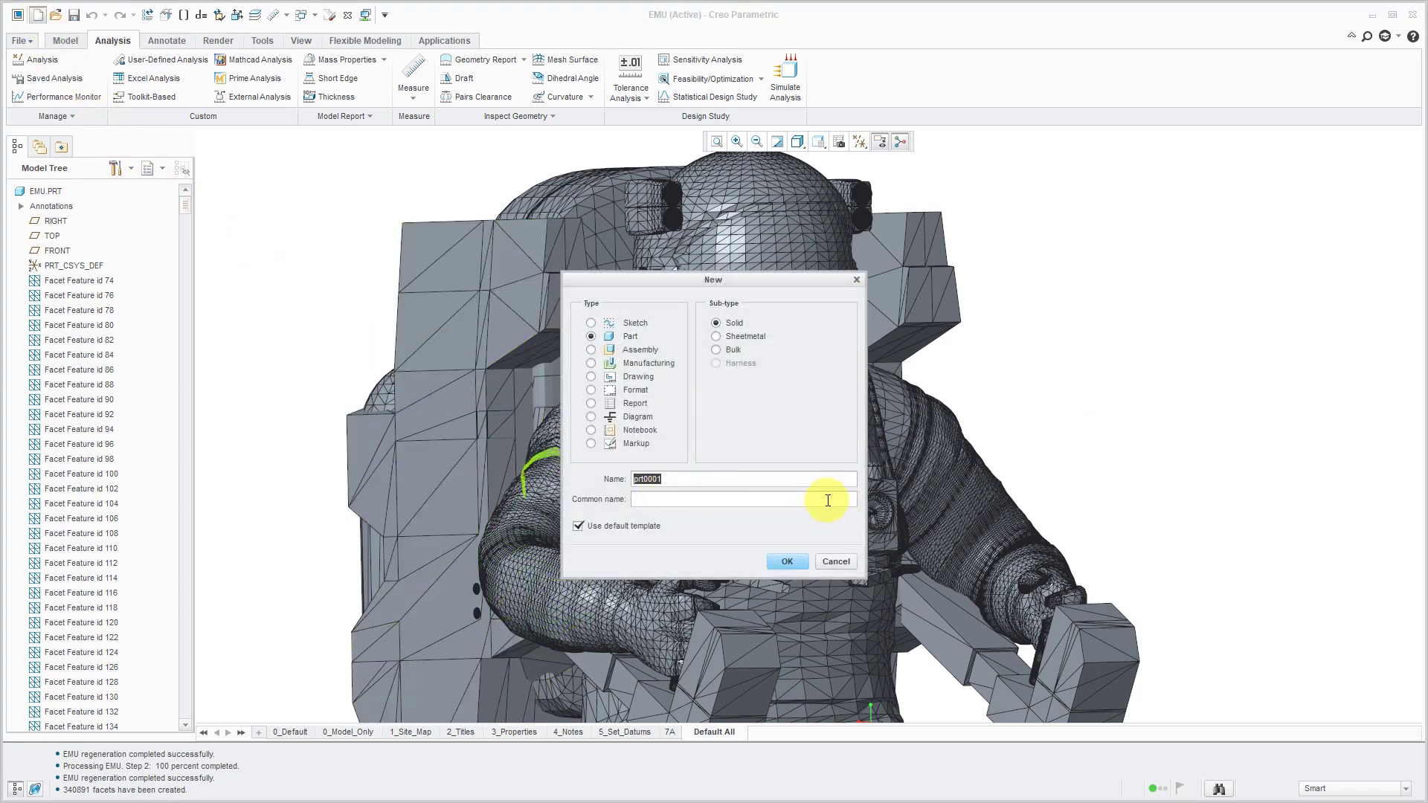
type("emu-nasa")
left_click(785, 562)
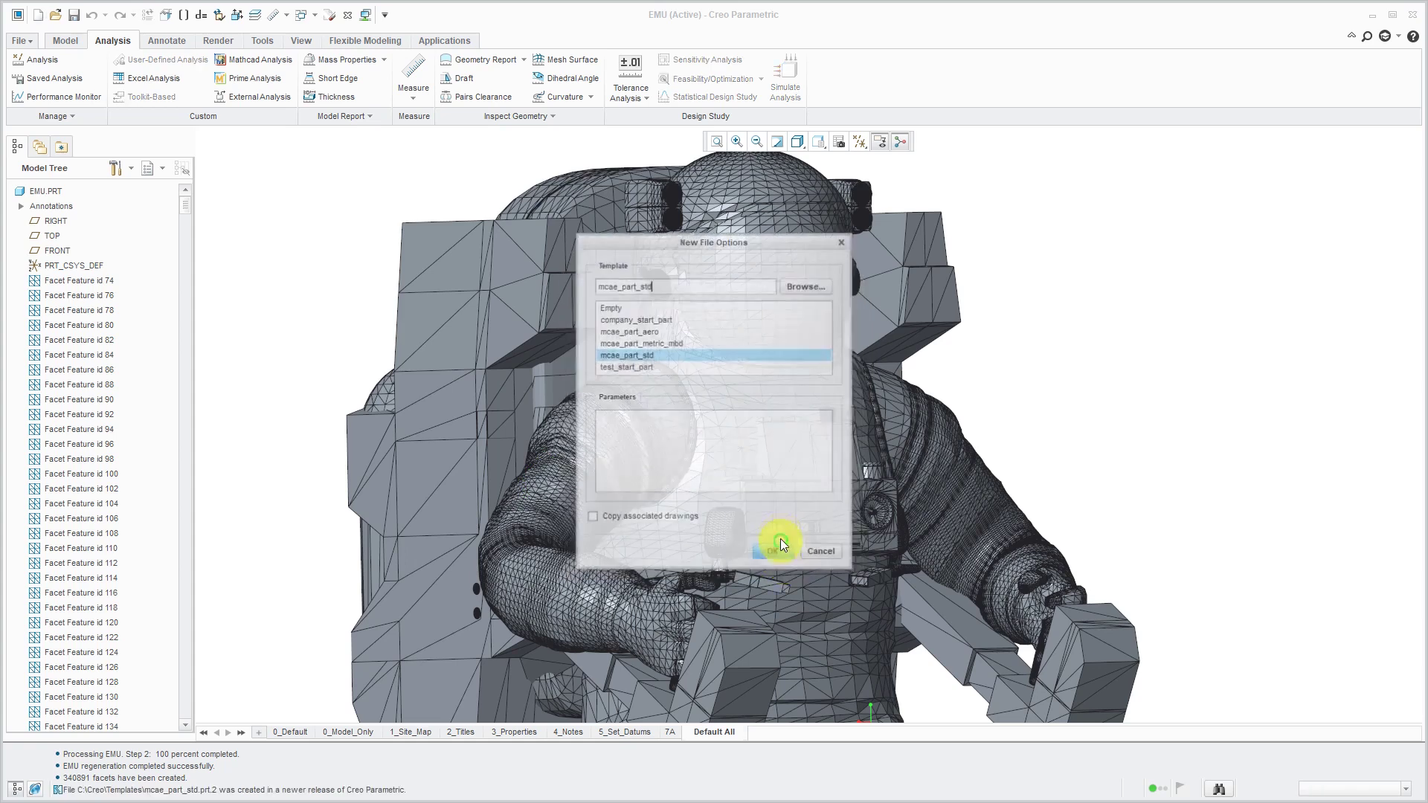
left_click(672, 343)
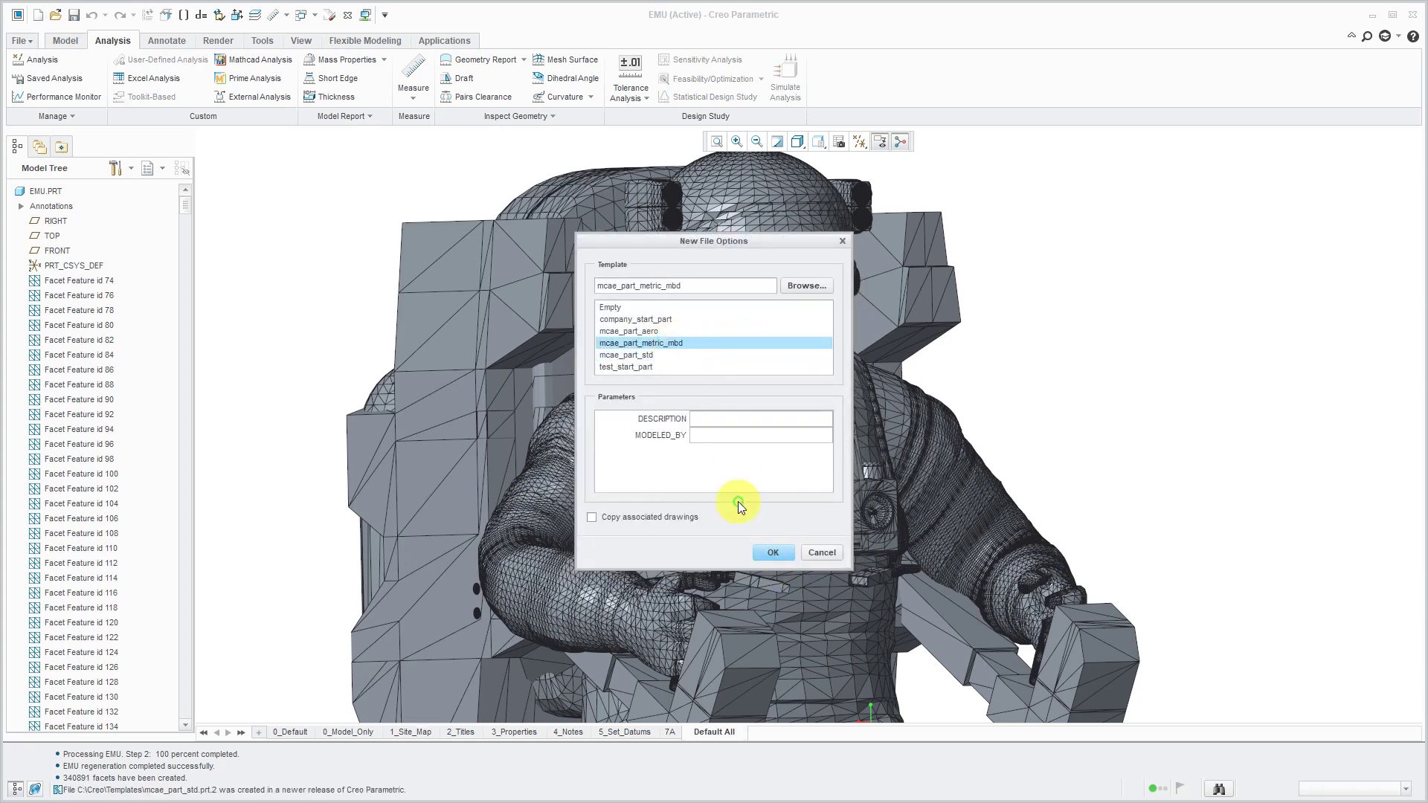
left_click(775, 552)
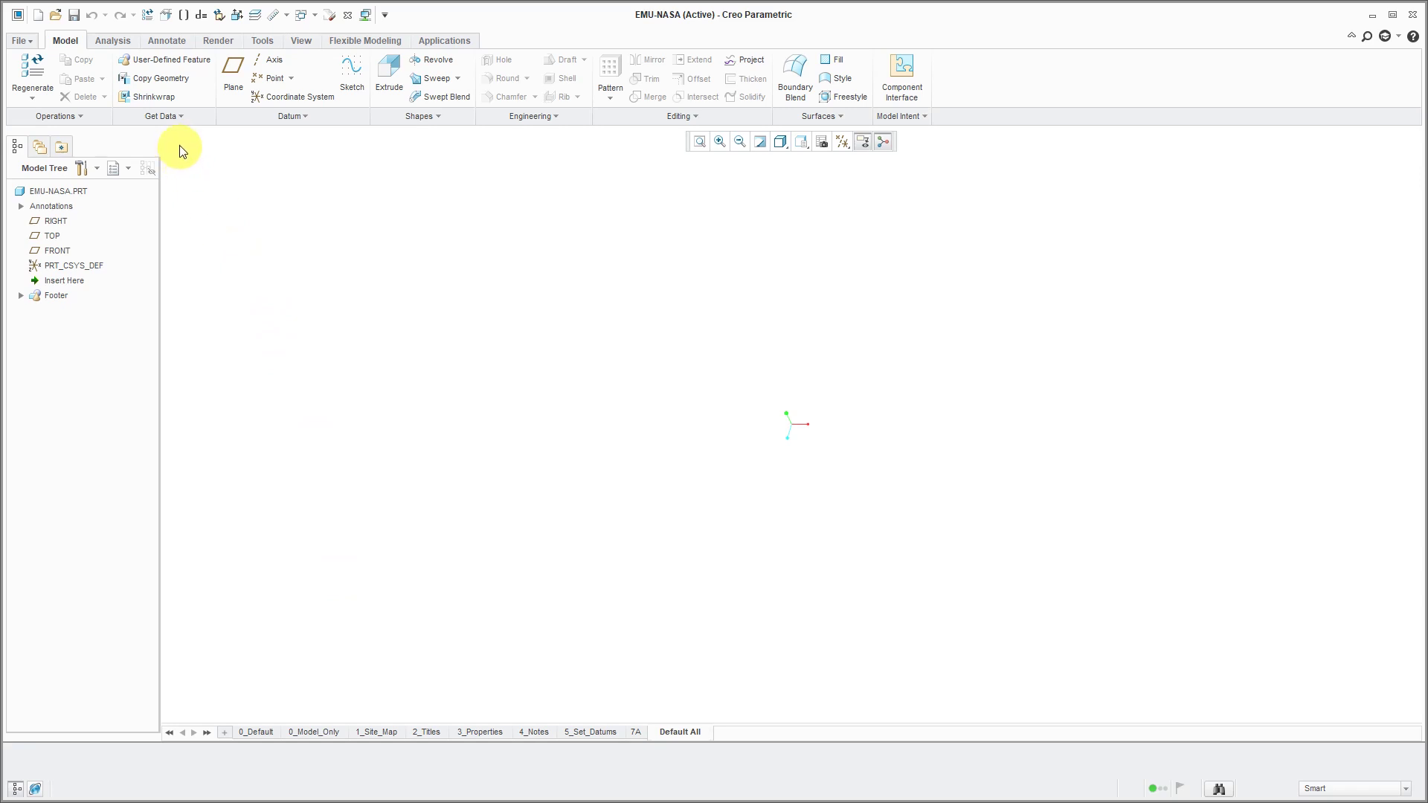
Step: Import EMU.obj into EMU-NASA.PRT through Get Data with Automatic import type
left_click(173, 117)
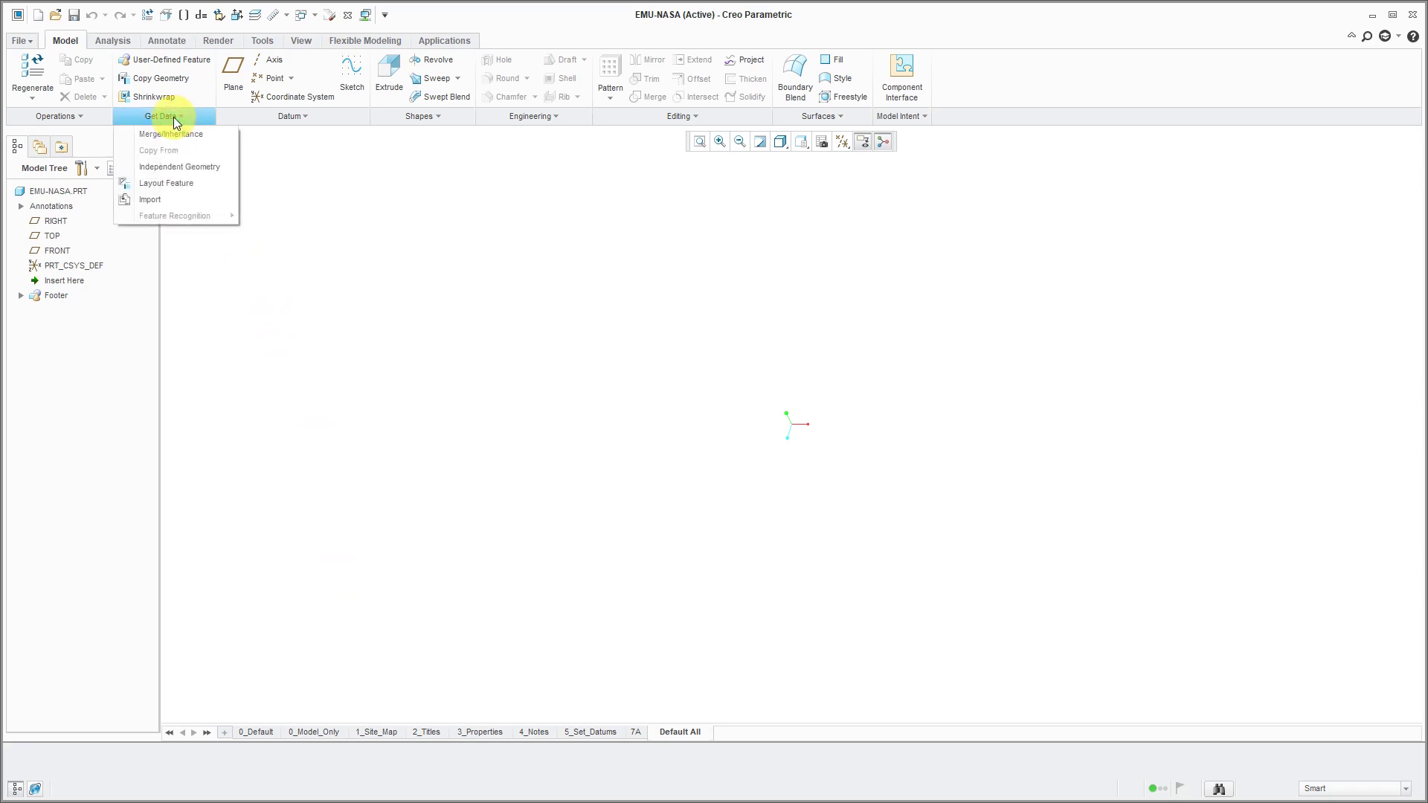
left_click(154, 199)
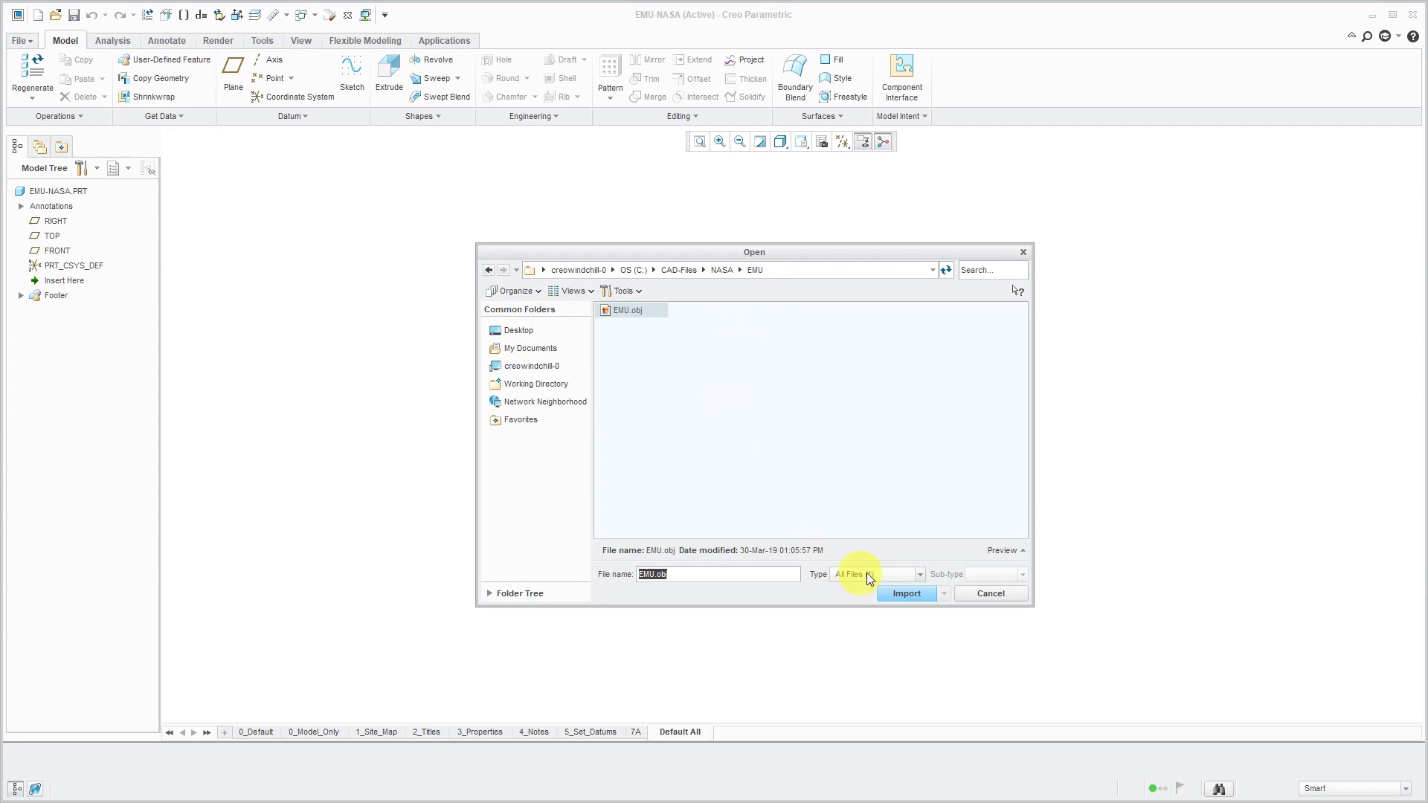
left_click(909, 595)
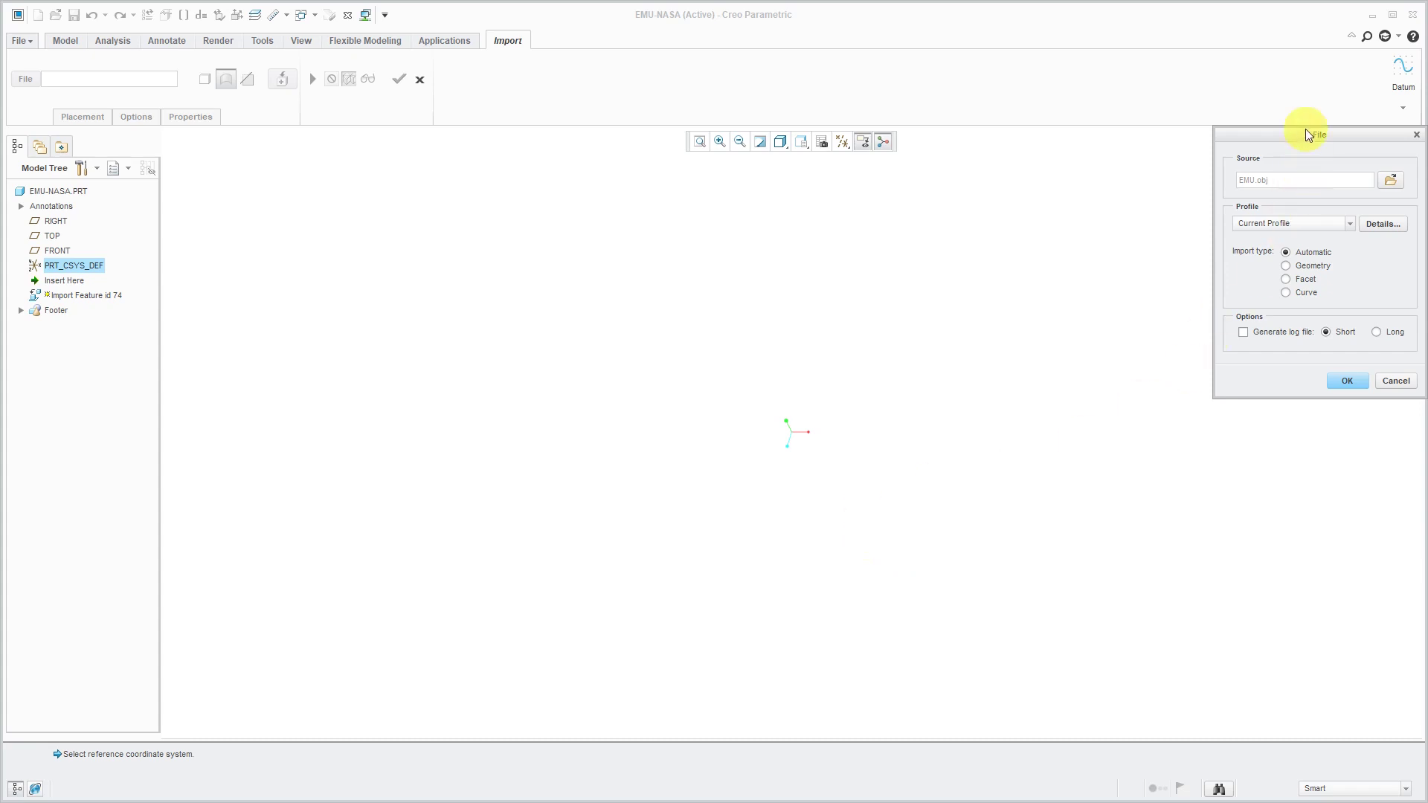
left_click_drag(1309, 135, 890, 226)
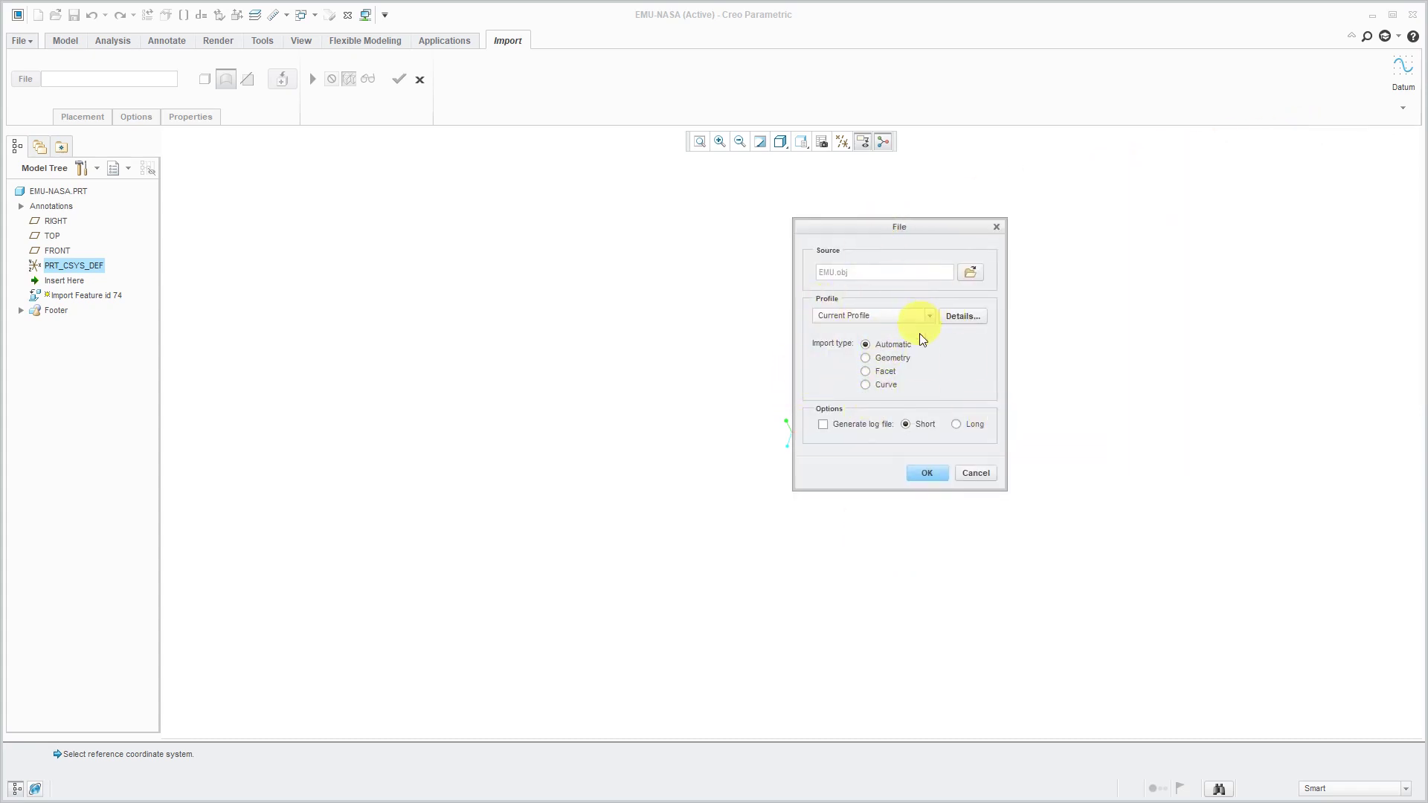
left_click(926, 474)
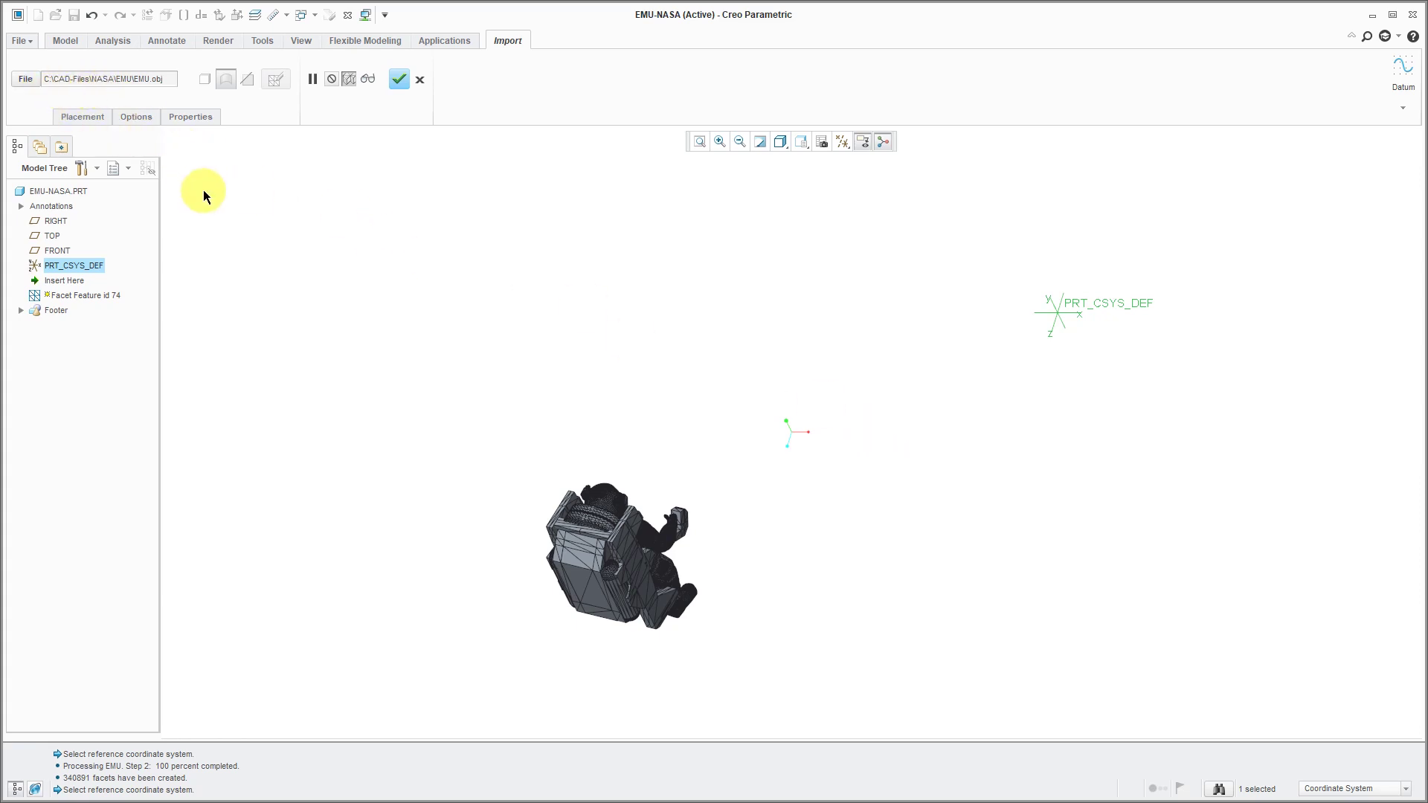
Step: Review the Placement, Options and Properties settings, then commit Facet Feature id 74
left_click(86, 116)
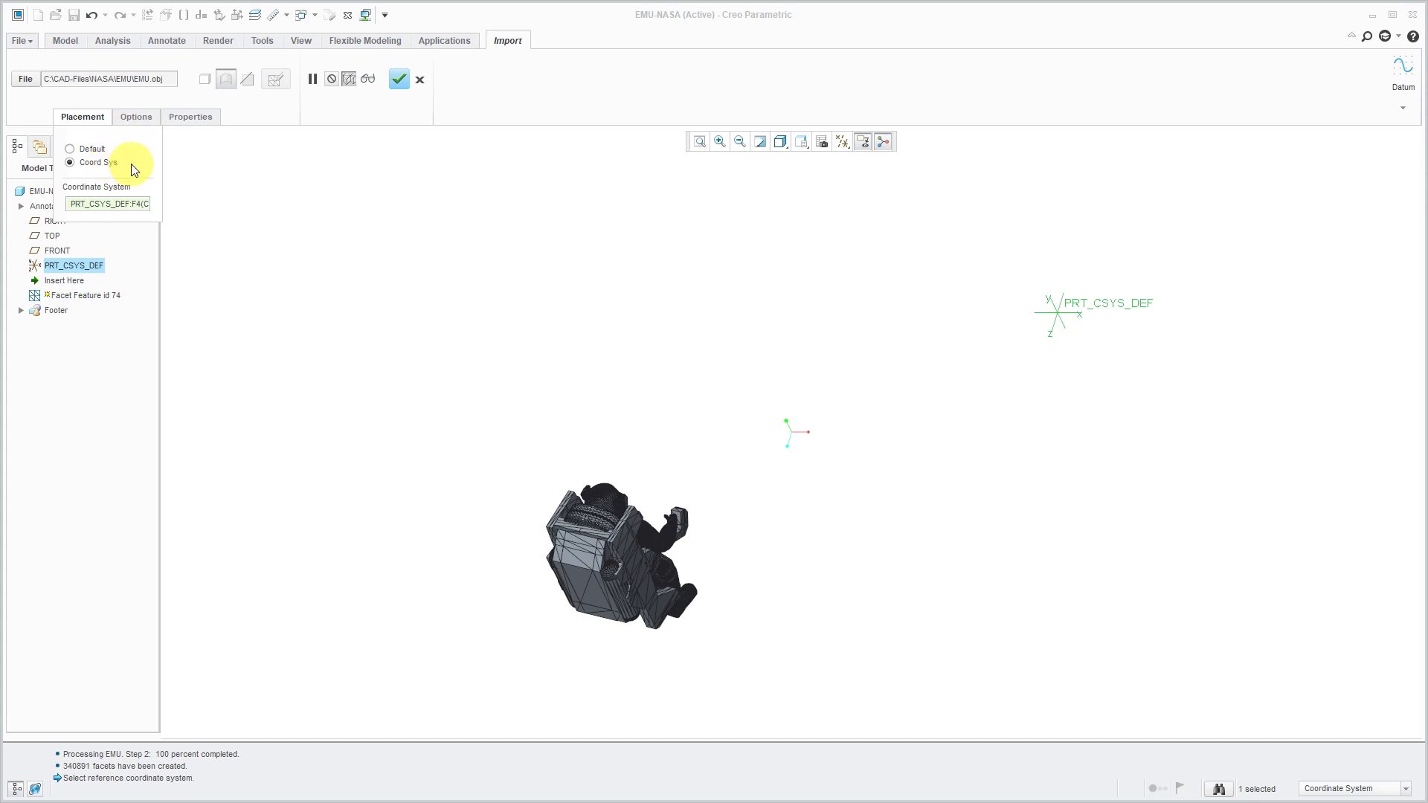
left_click(146, 118)
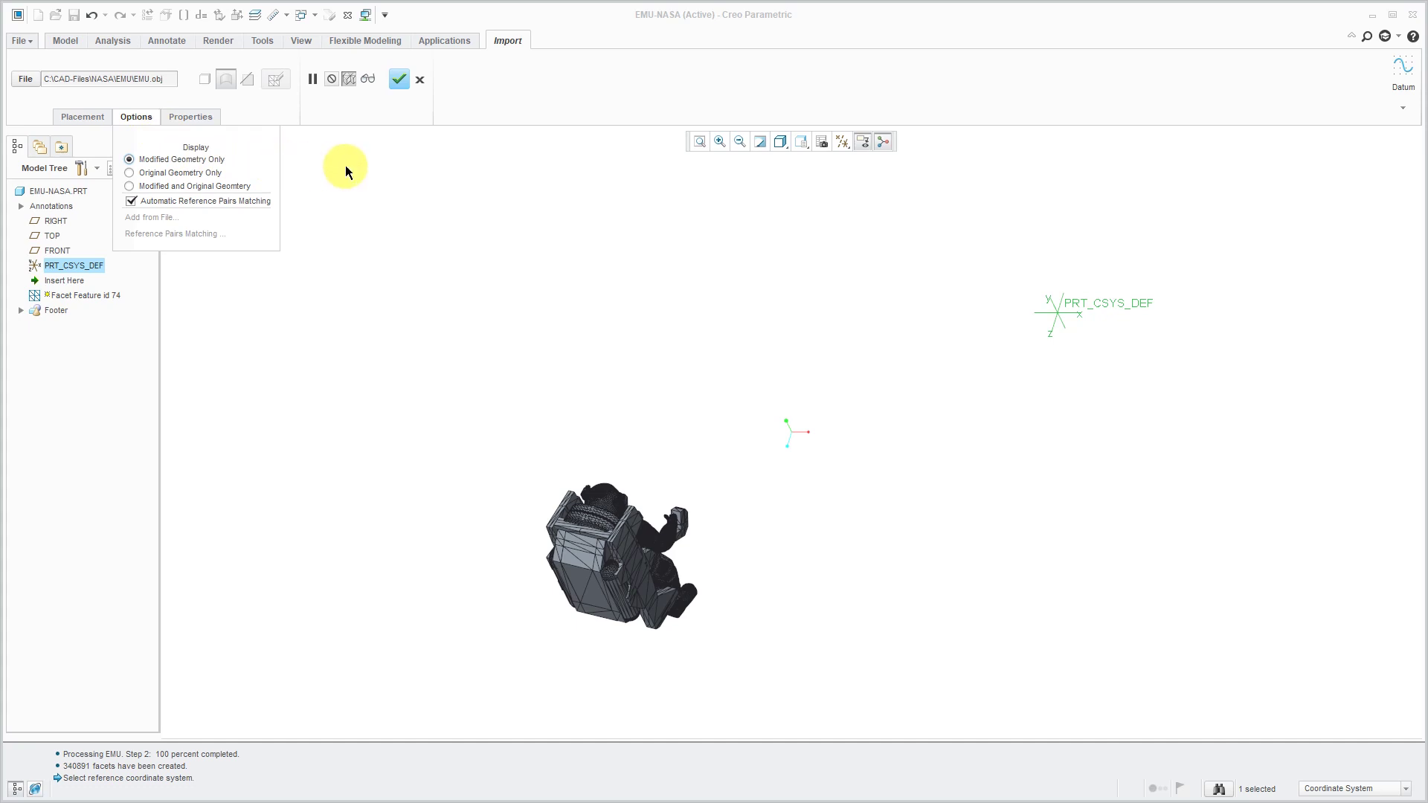
left_click(192, 117)
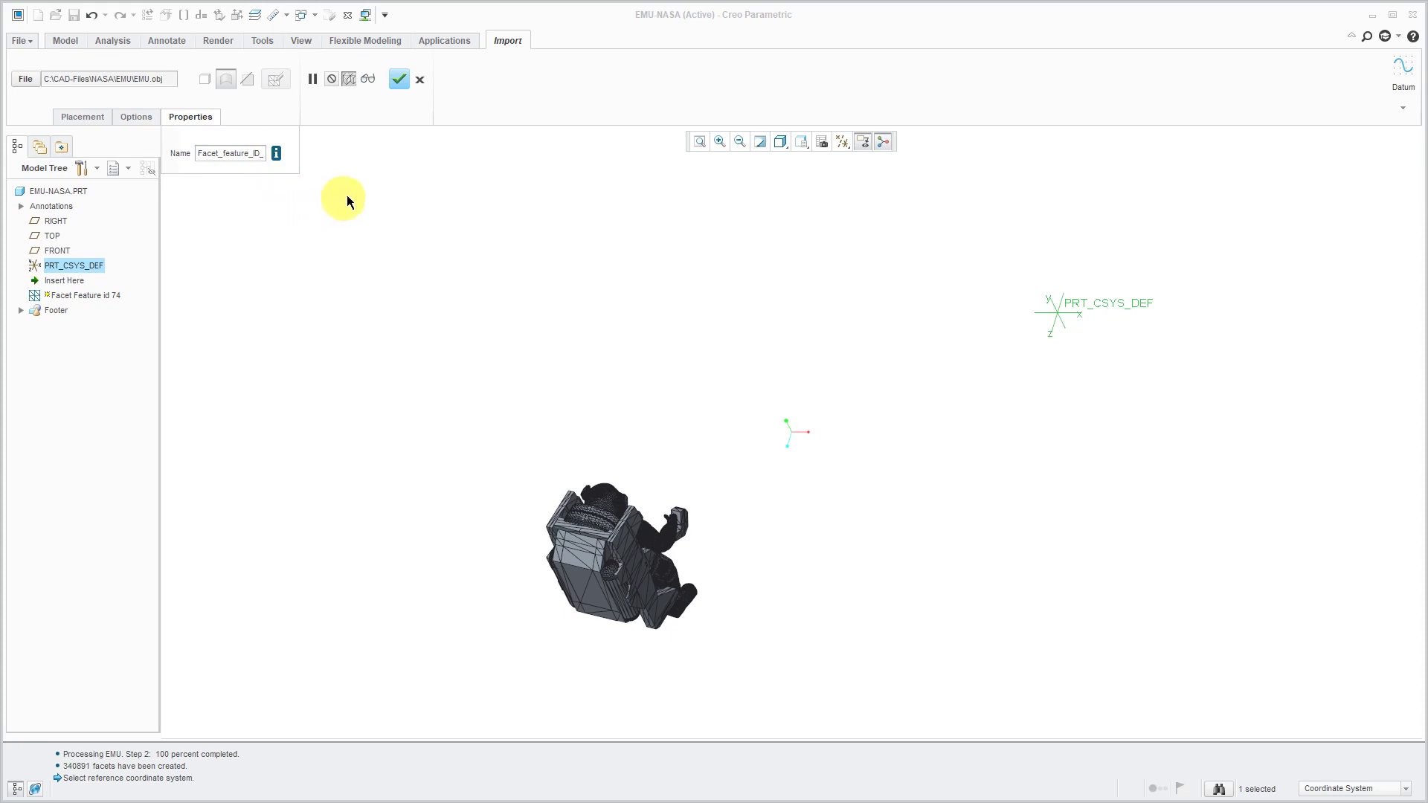
left_click(399, 81)
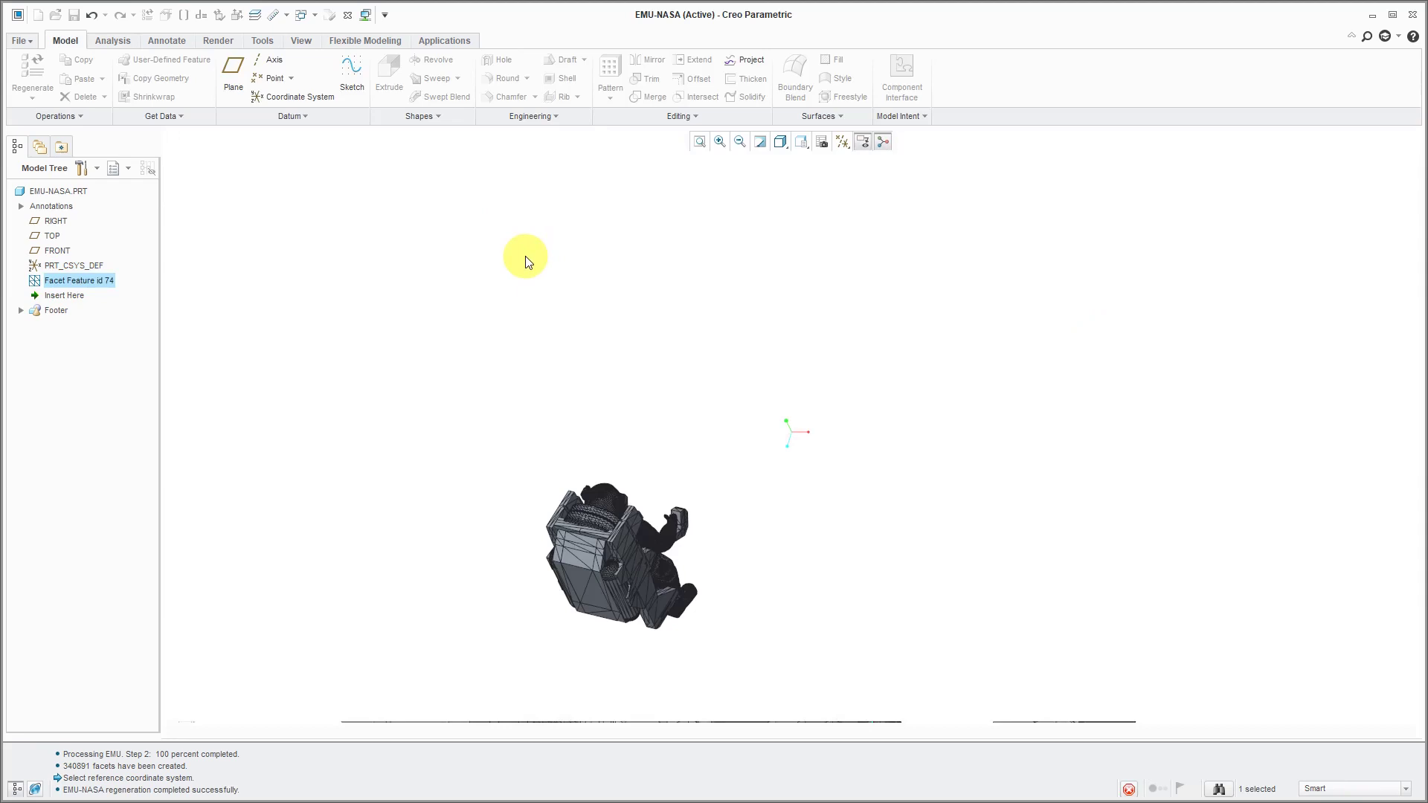
left_click(558, 634)
scroll(584, 595, "up", 5)
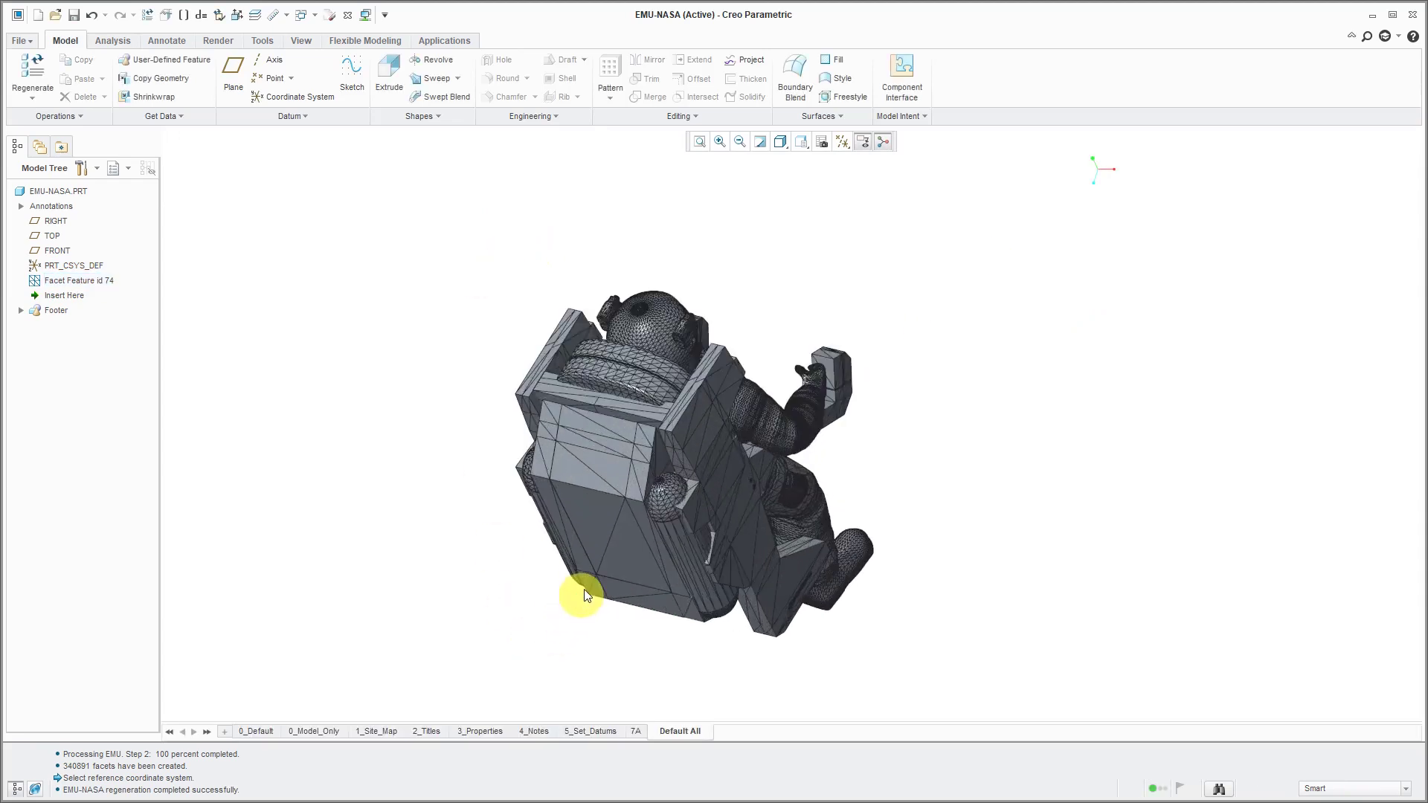
middle_click_drag(584, 594, 526, 519)
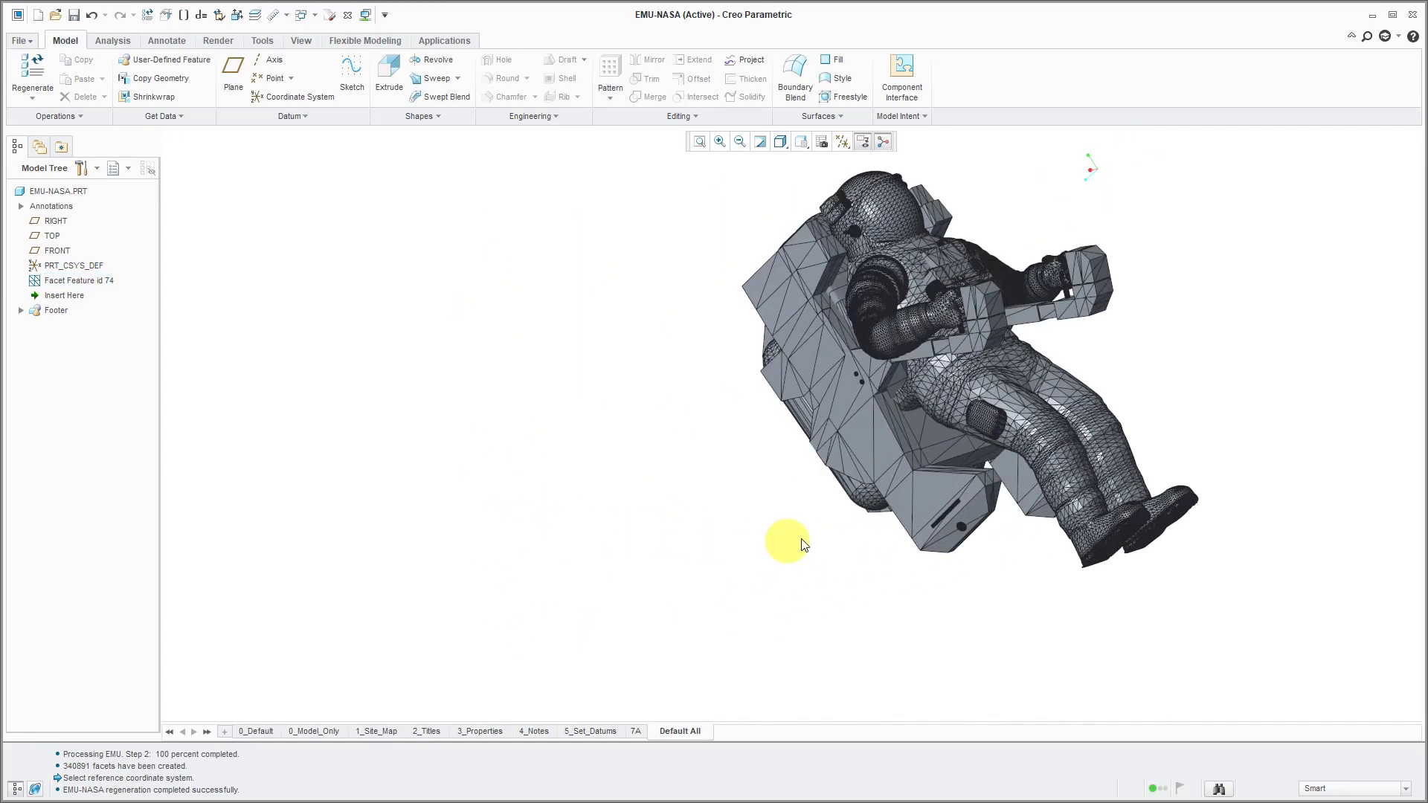
middle_click_drag(803, 545, 701, 558)
scroll(802, 496, "up", 3)
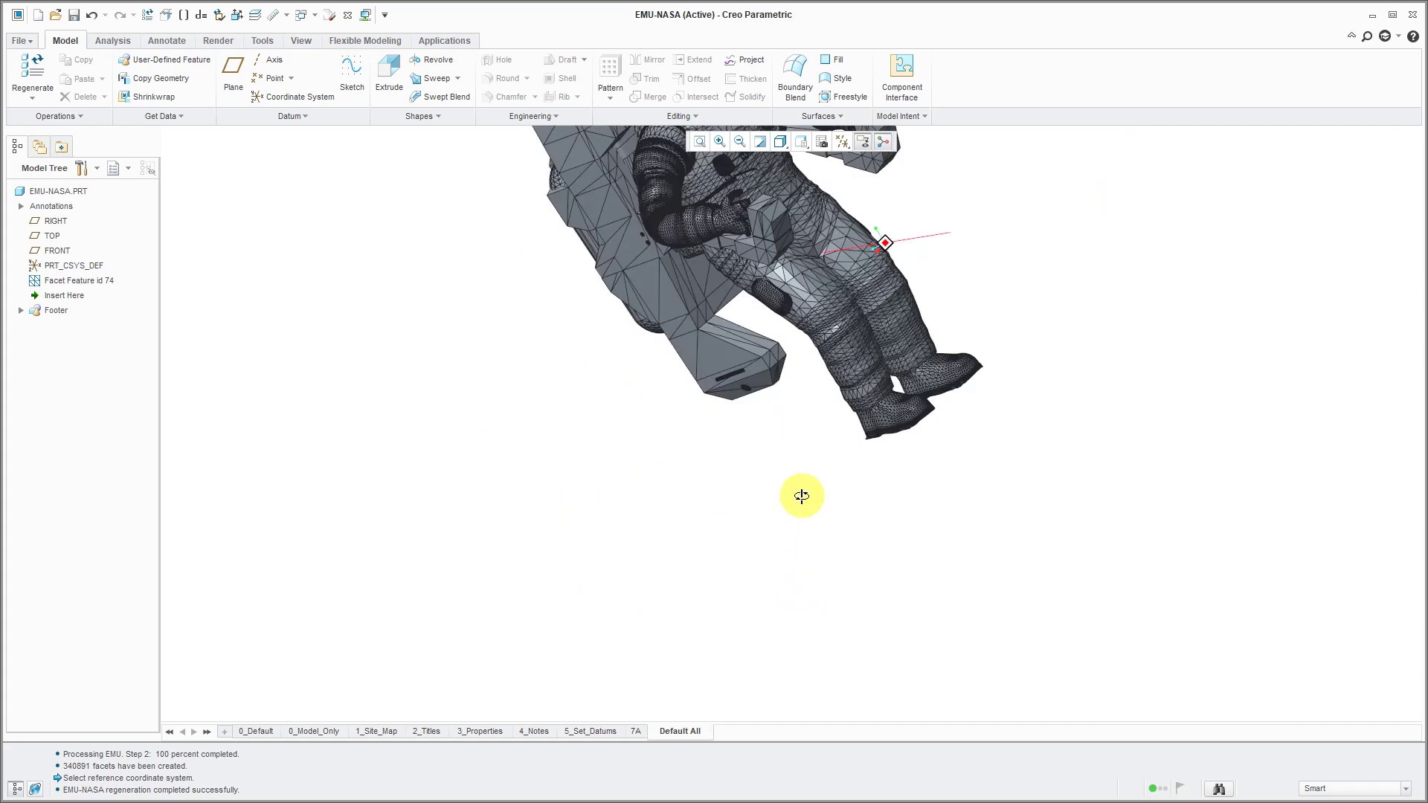
middle_click_drag(796, 369, 774, 546, "shift")
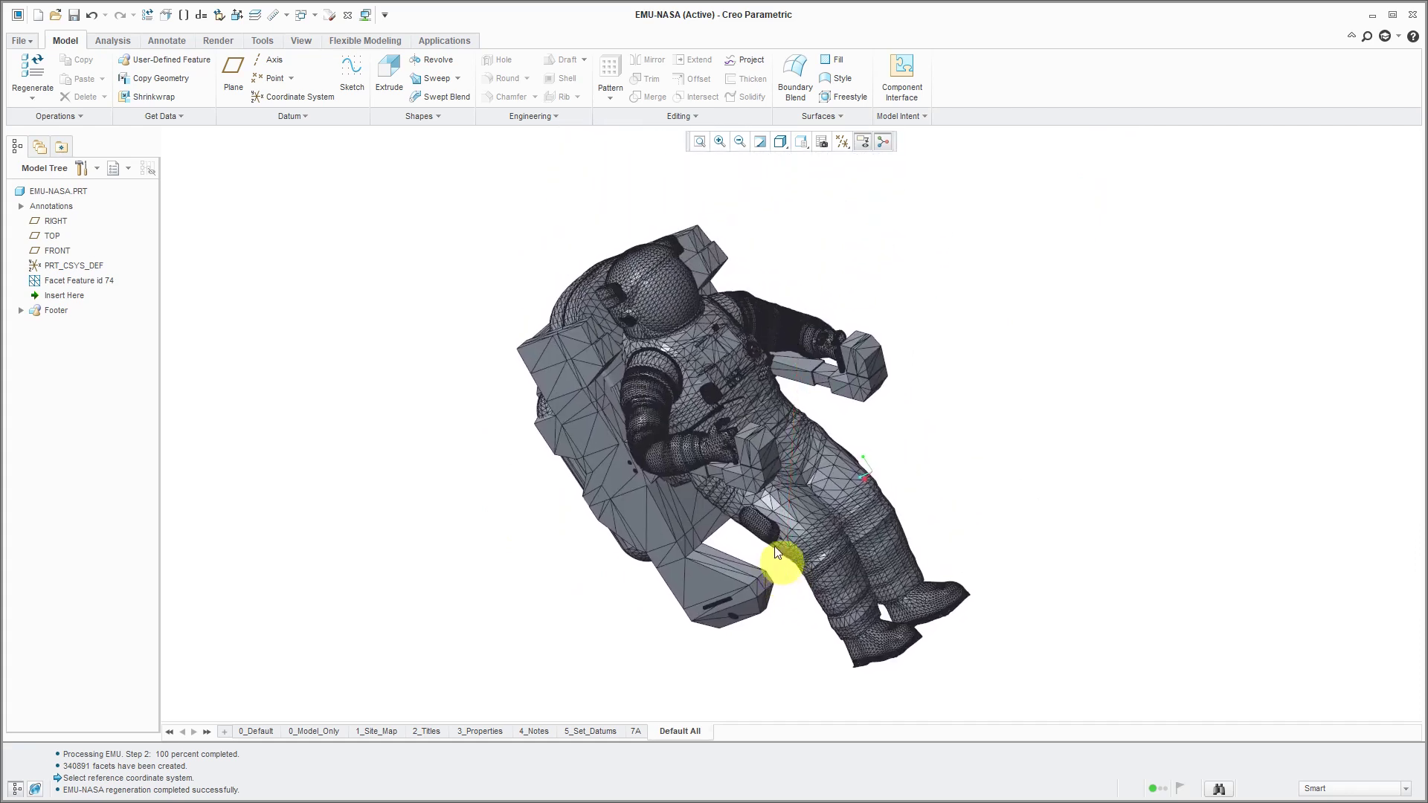
middle_click_drag(703, 397, 696, 440)
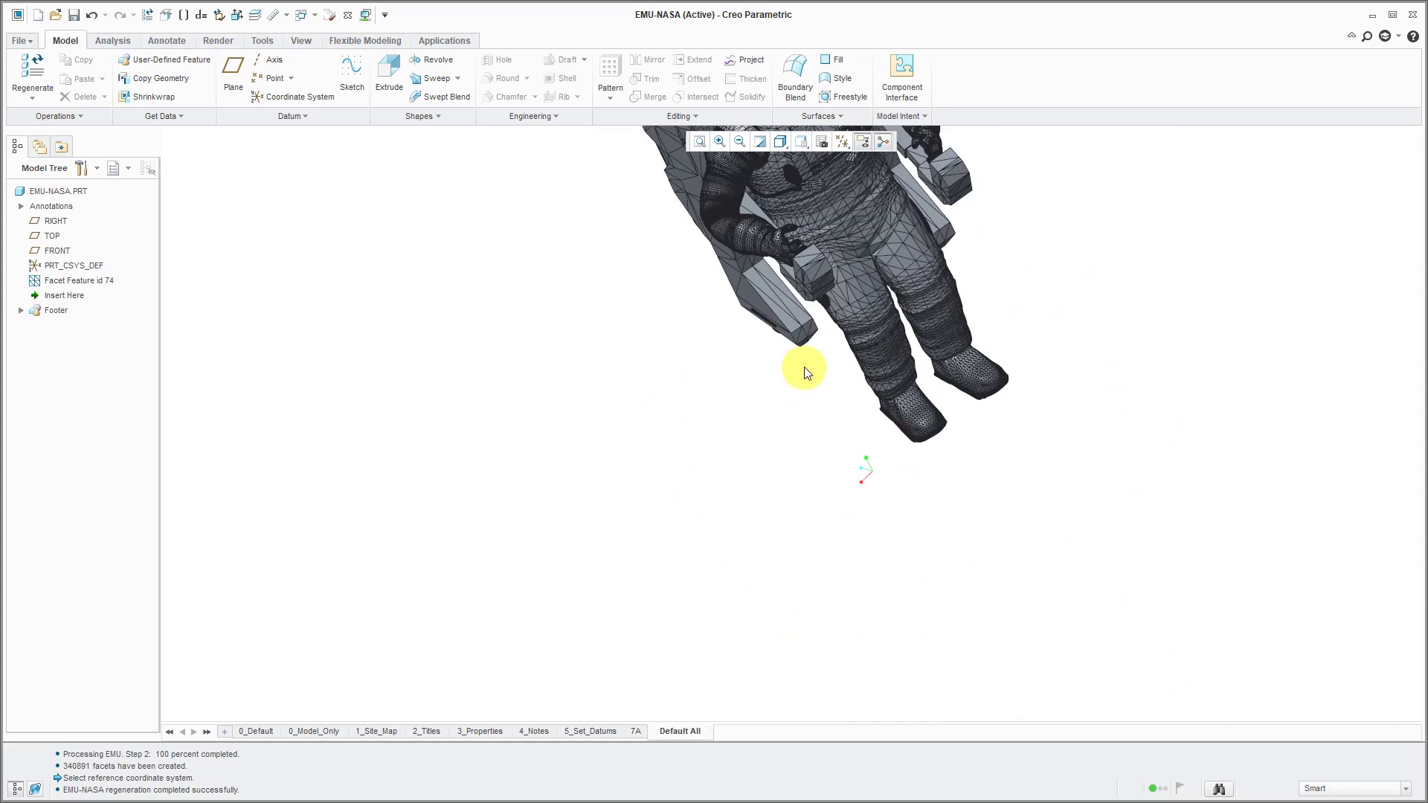
middle_click_drag(800, 359, 707, 615, "shift")
scroll(756, 406, "down", 3)
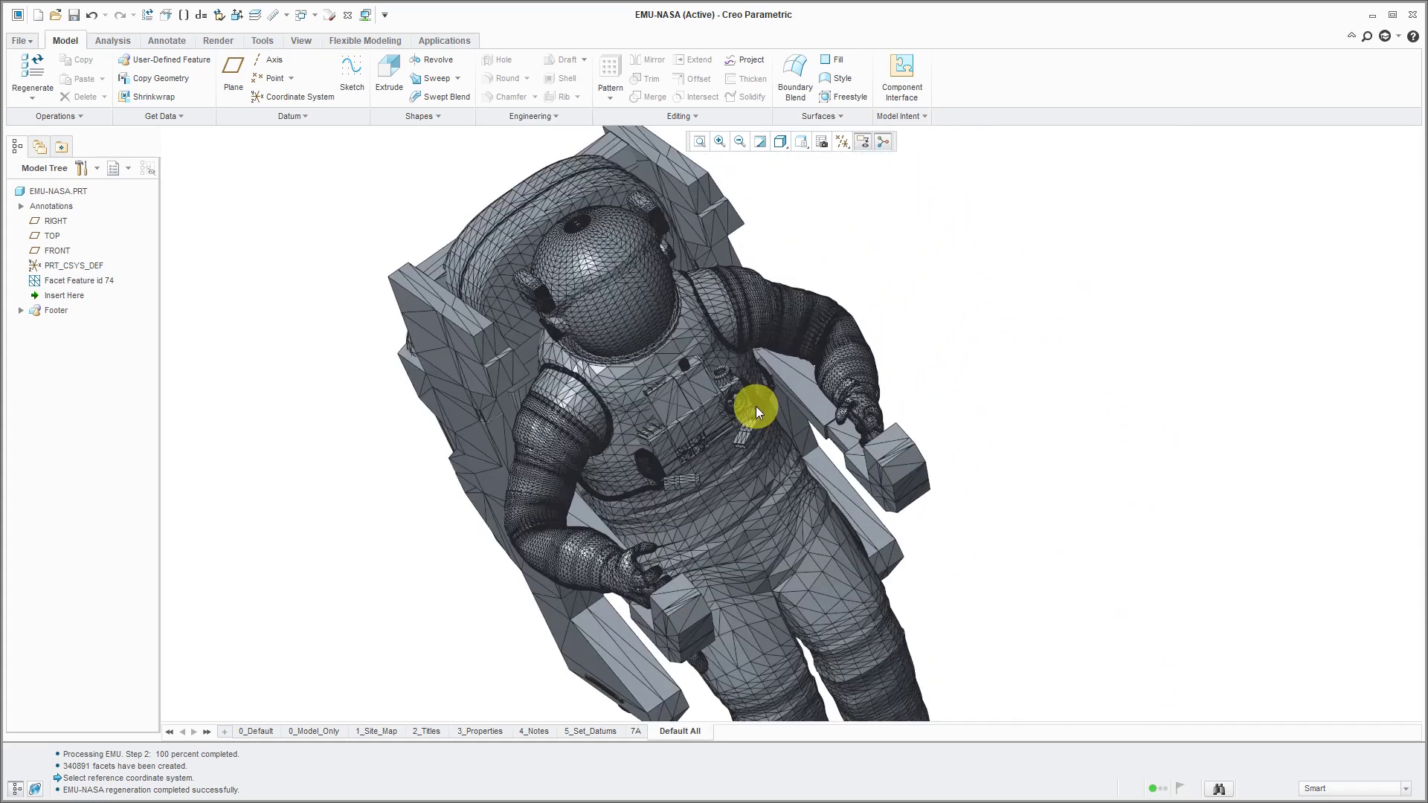